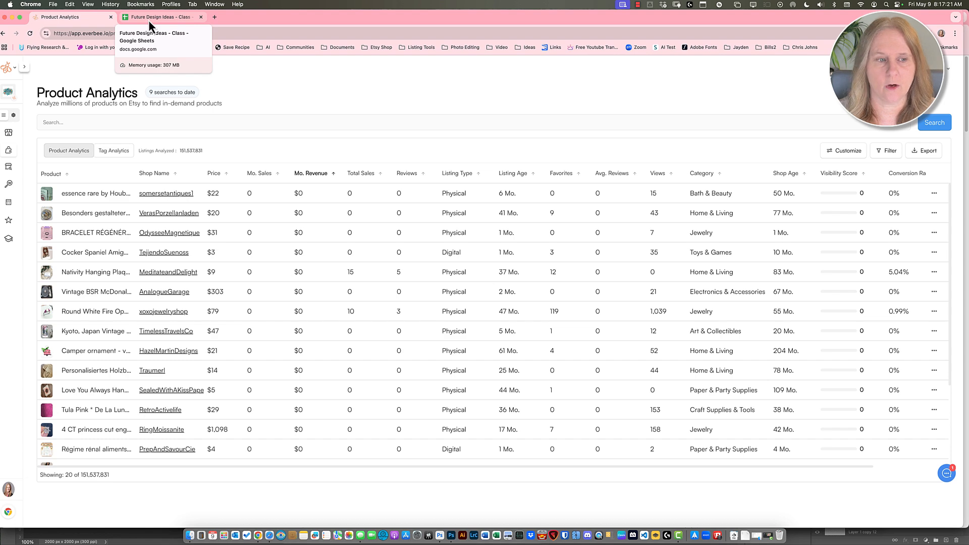
Step: Search Keyword Research for "nurse" and check the competition figure in its overview
click(10, 186)
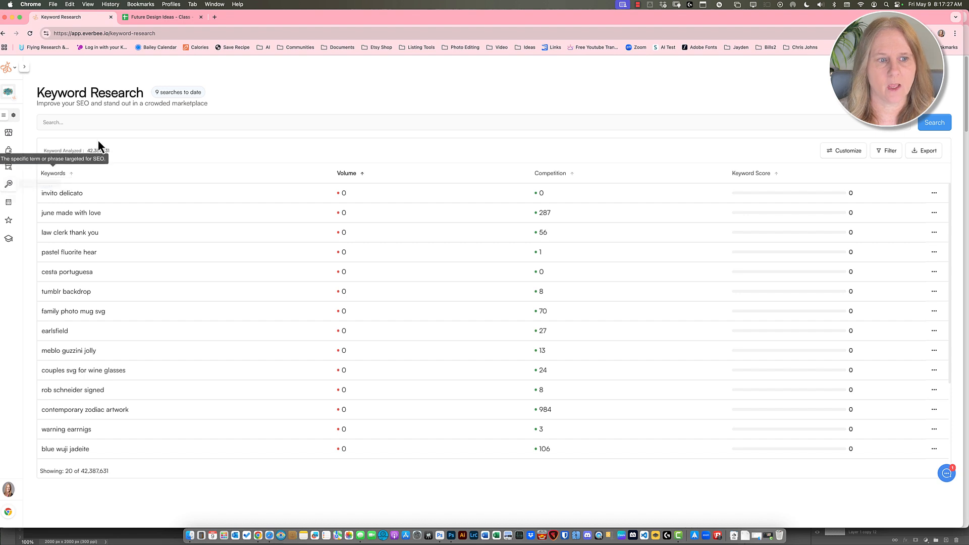
click(111, 118)
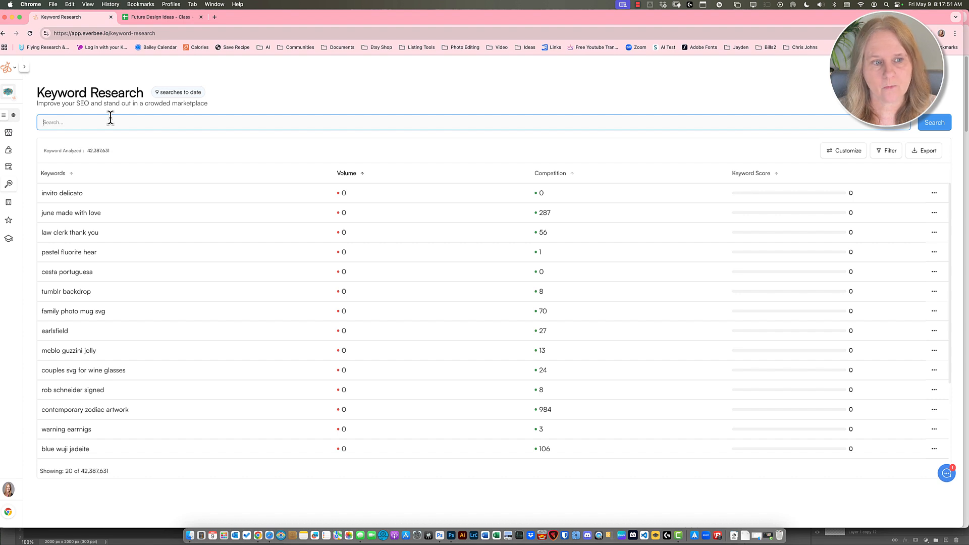
text(nu)
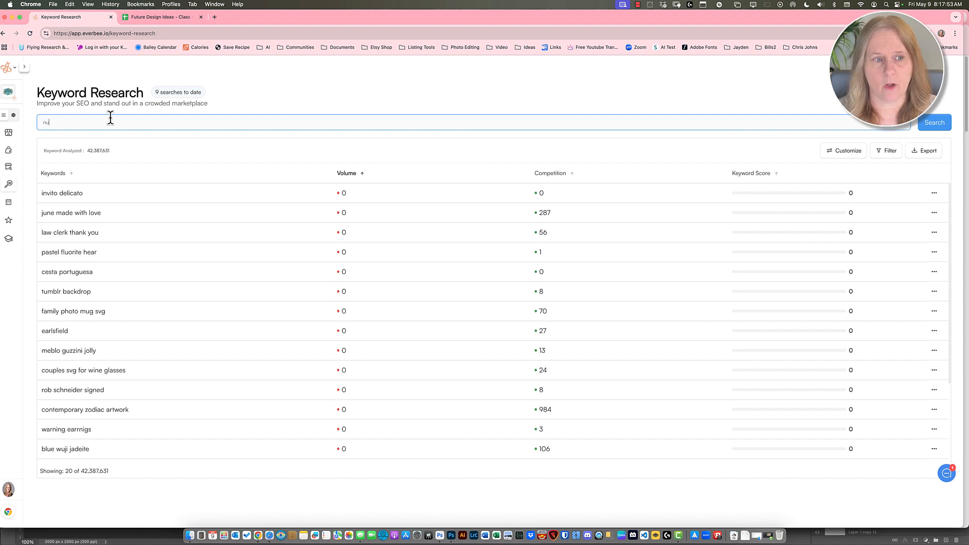
text(rse)
key(Return)
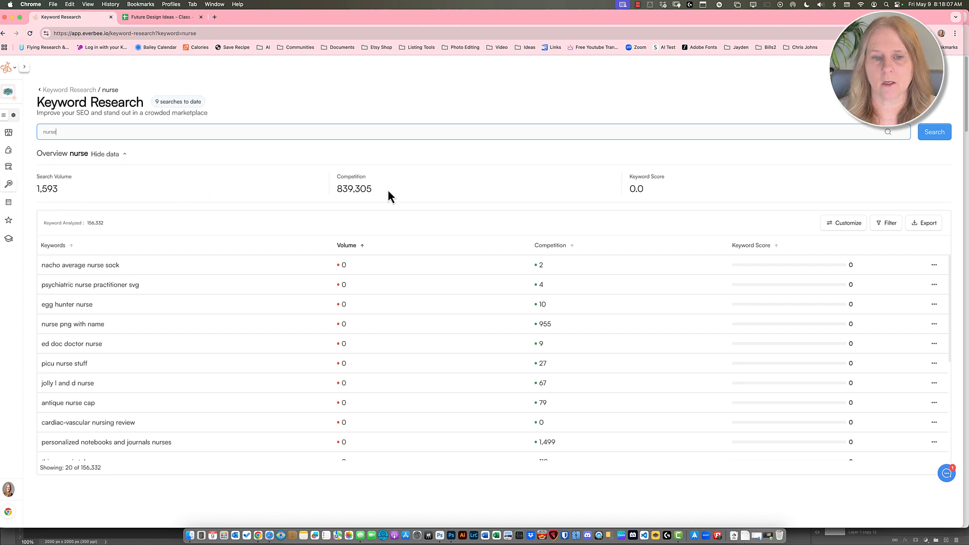
drag(383, 187, 334, 188)
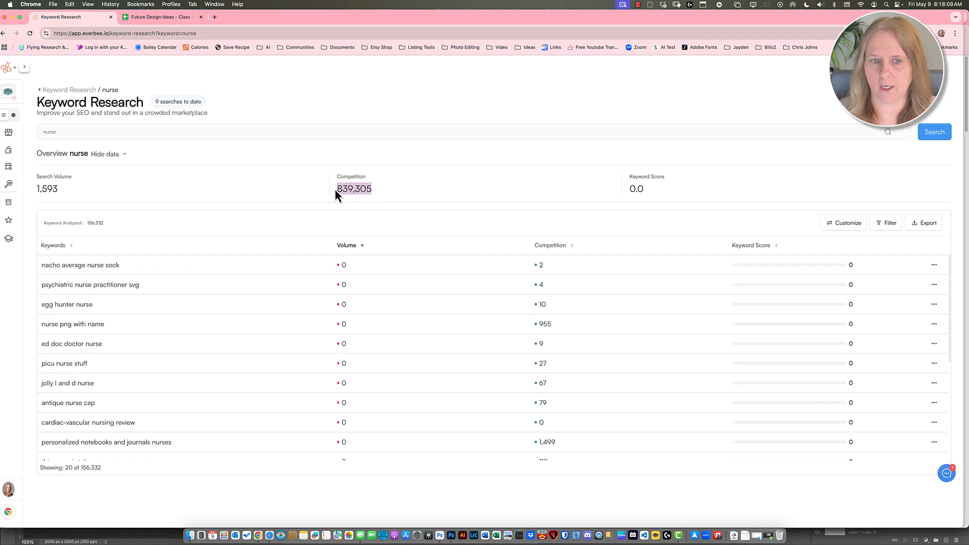
click(290, 209)
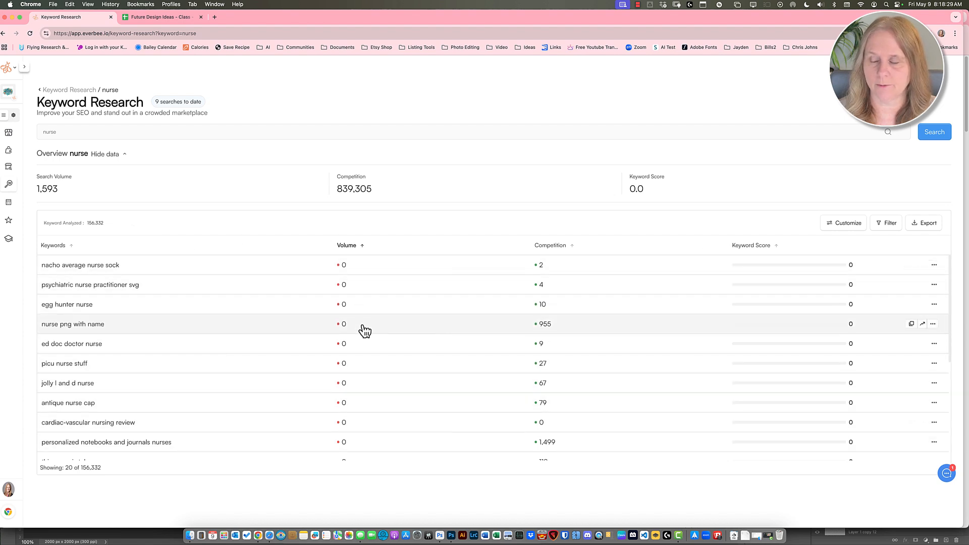
Step: Filter the nurse keywords to a minimum volume of 500 and a maximum competition of 5000
click(883, 224)
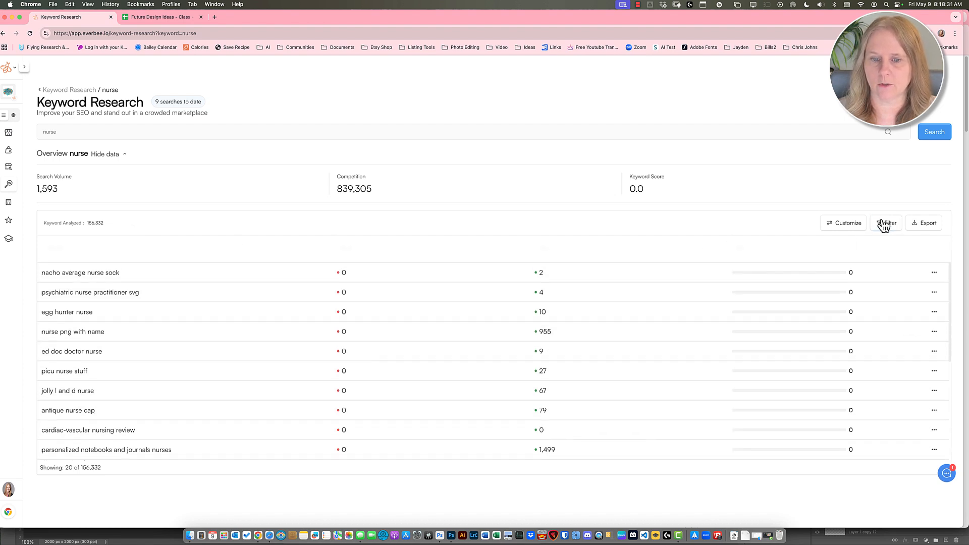
click(353, 268)
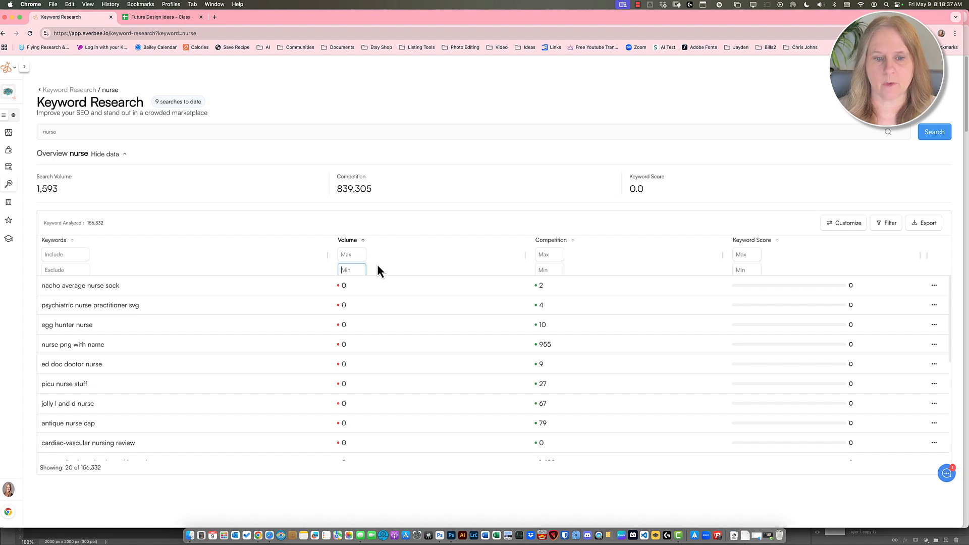
text(500)
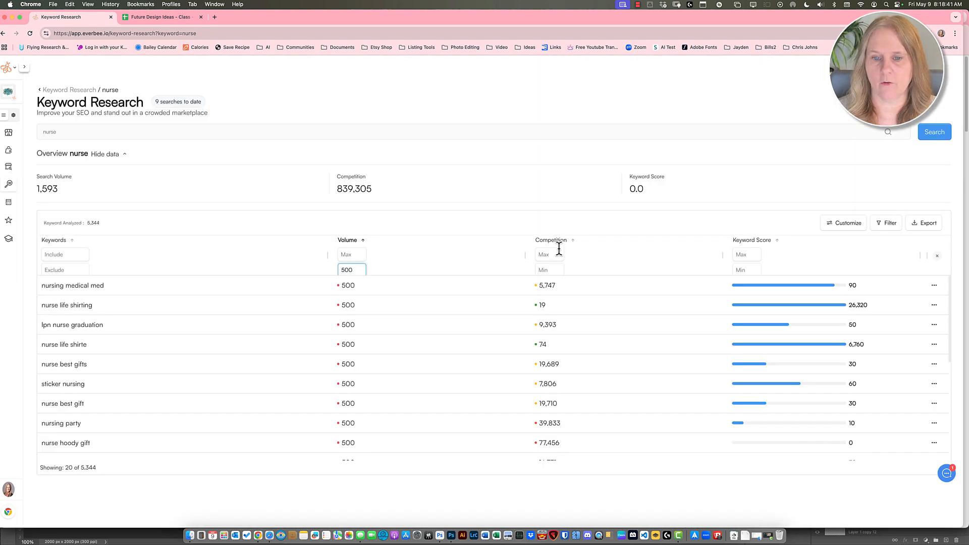
click(557, 254)
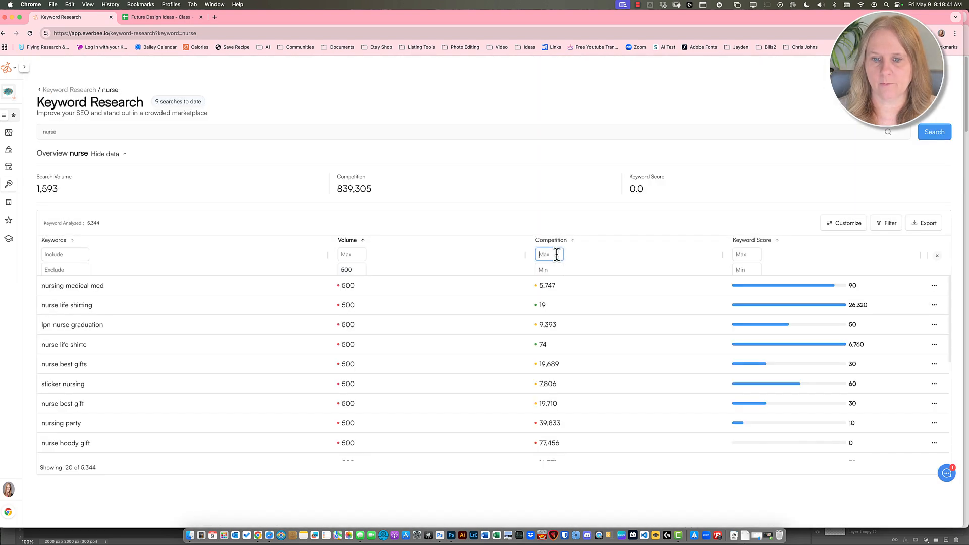
text(5000)
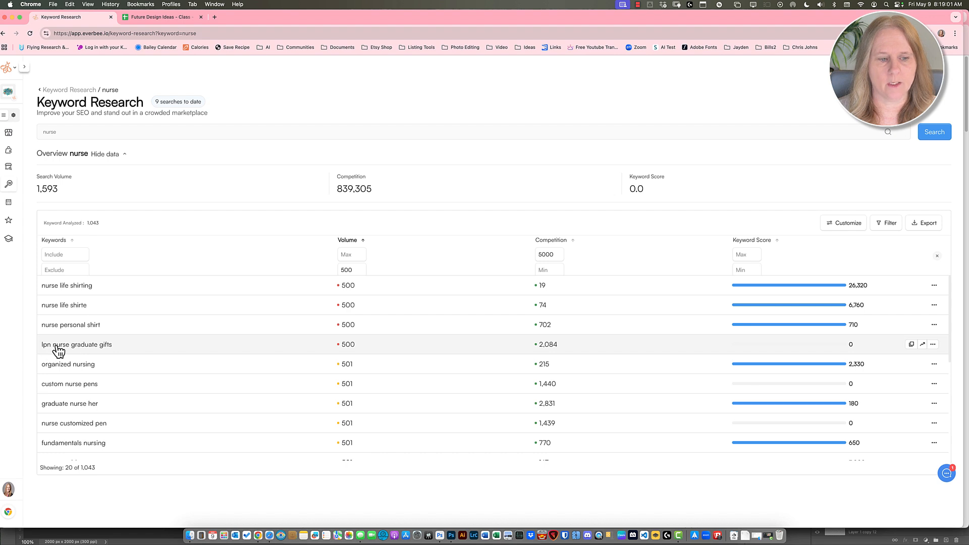
Step: Copy the keyword "lpn nurse graduate gifts" into cell A11 of the Future Design Ideas spreadsheet
click(152, 350)
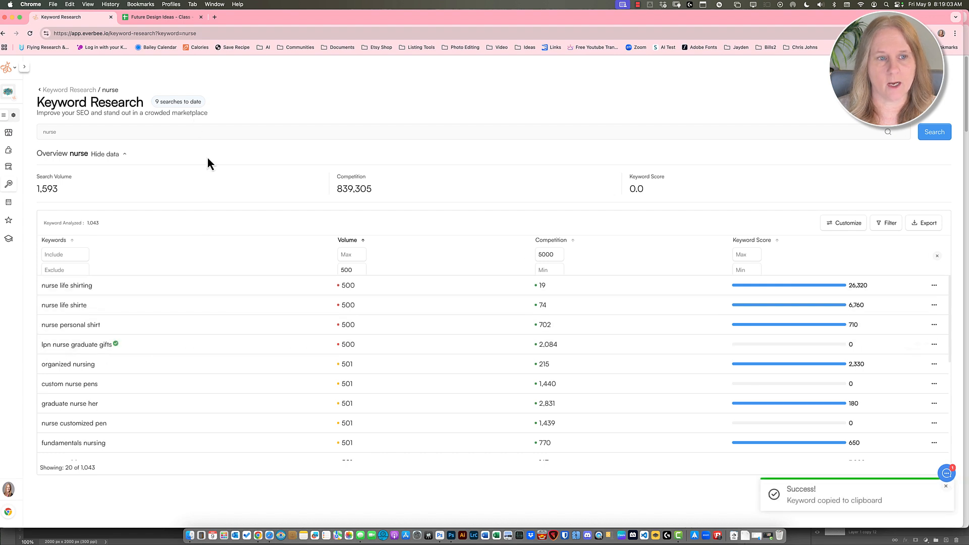
click(179, 17)
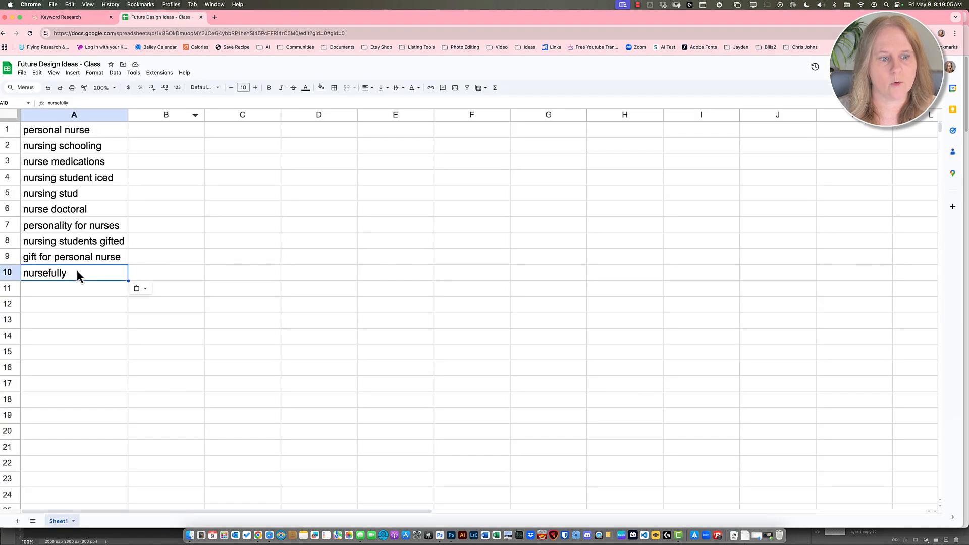
click(72, 286)
key(cmd+v)
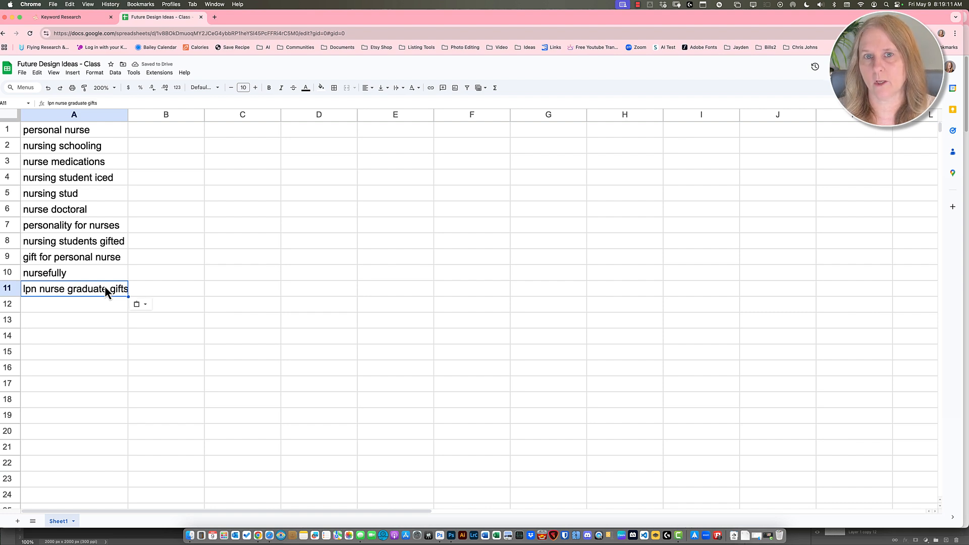
Step: Copy the keyword "graduate nurse her" from the filtered results into cell A12 of the Future Design Ideas spreadsheet
click(92, 21)
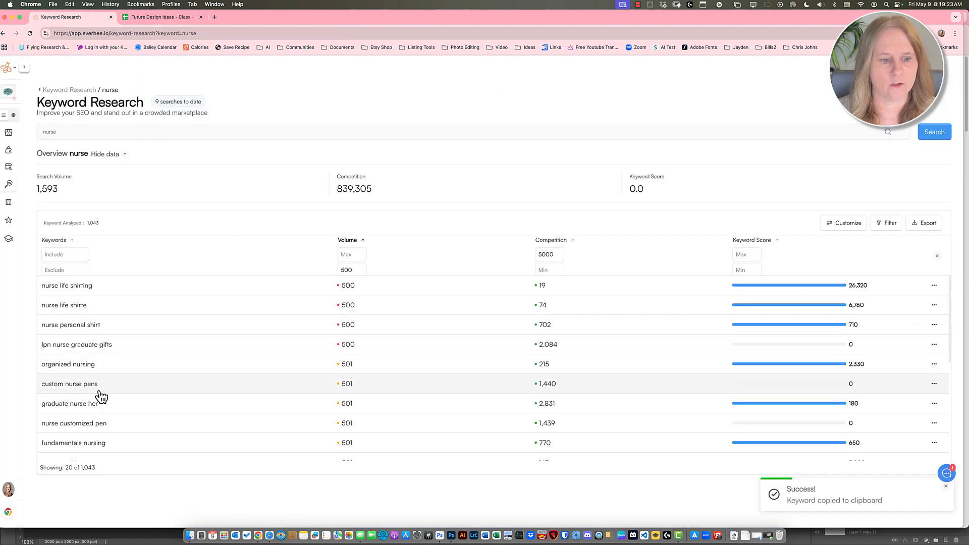
click(165, 16)
click(76, 303)
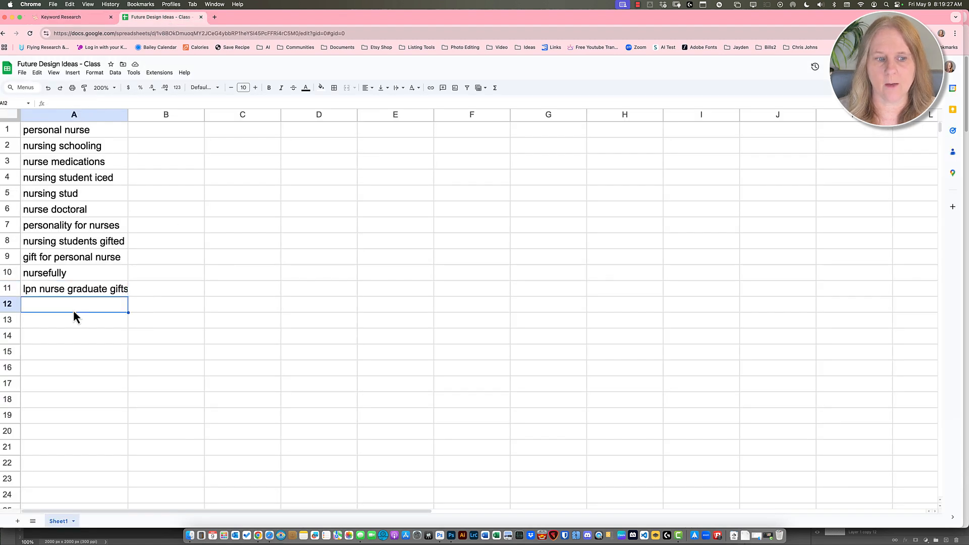
key(super+v)
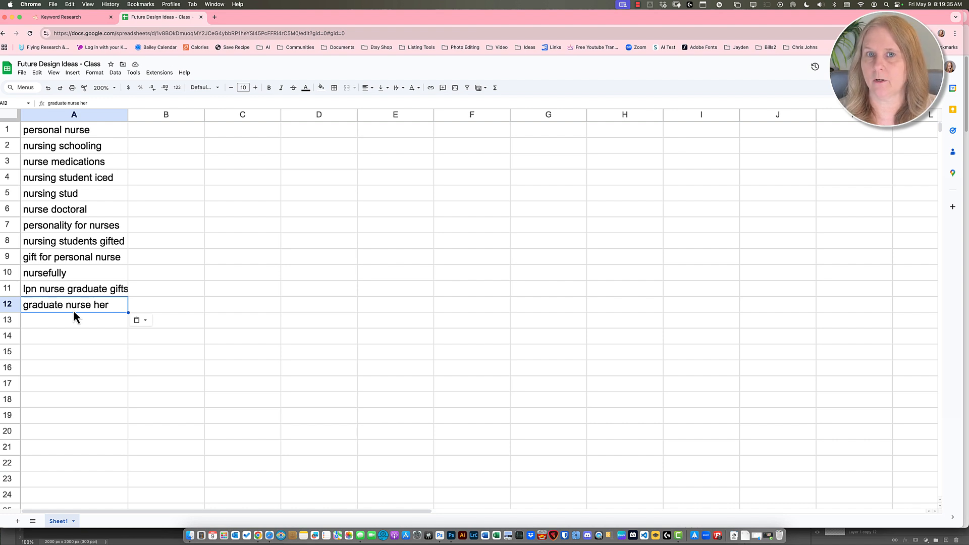
Step: Review the rest of the filtered nurse keywords for further design ideas
click(95, 18)
scroll(137, 353, down, 5)
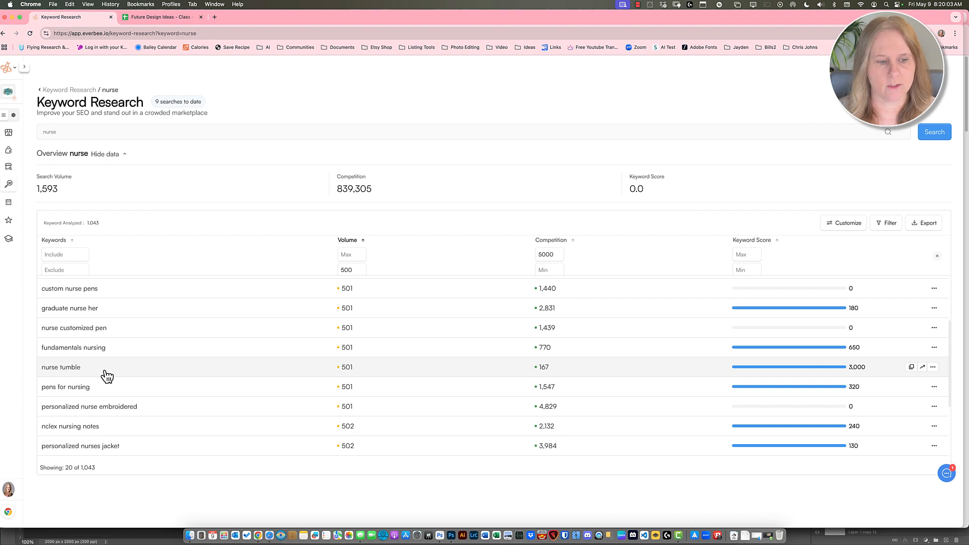
scroll(104, 375, down, 2)
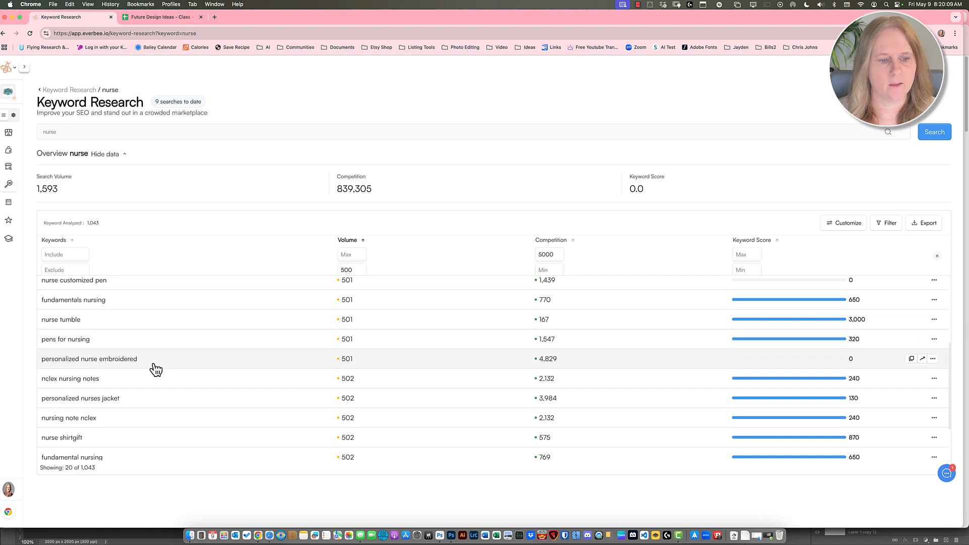
scroll(156, 368, down, 3)
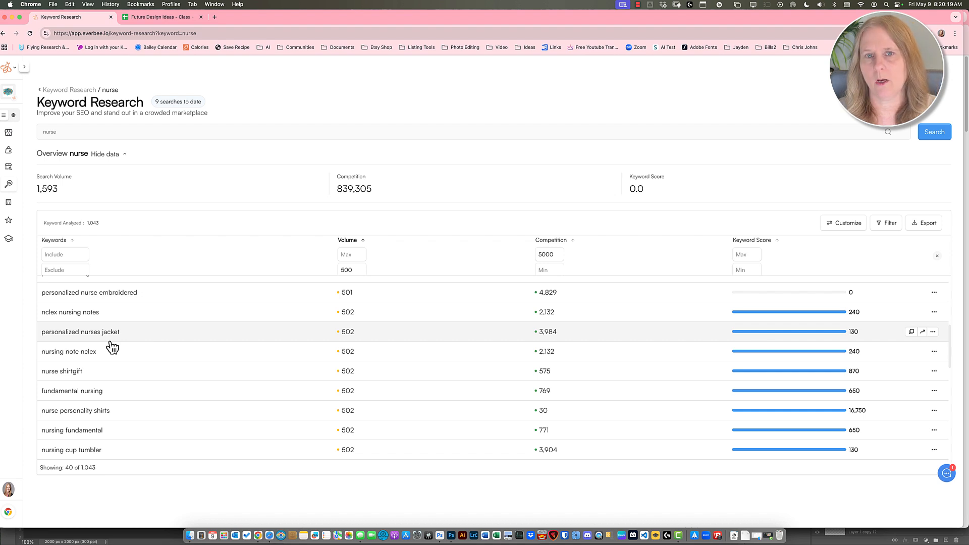
Step: In the Future Design Ideas spreadsheet, enter the header "Animals" in C1 and "Raccoon" in C2
click(159, 16)
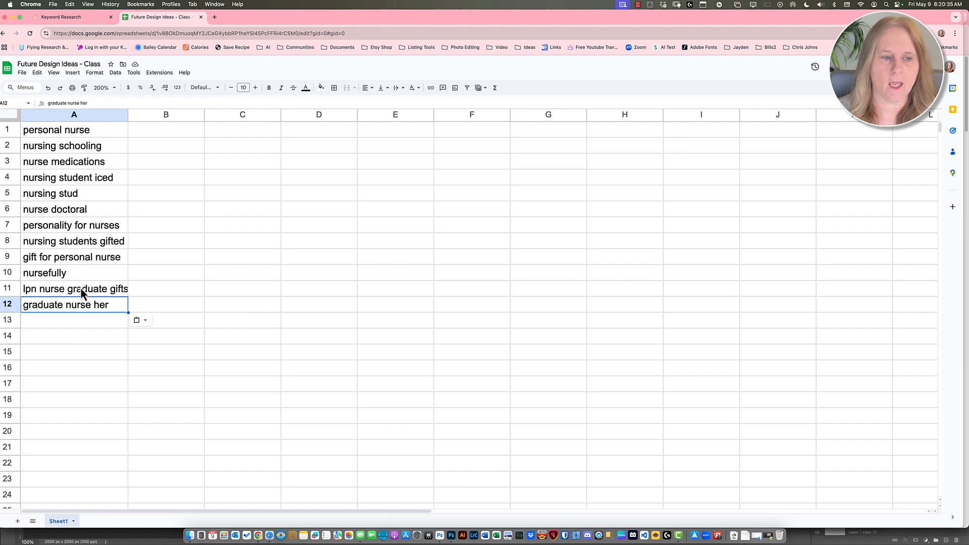
click(87, 225)
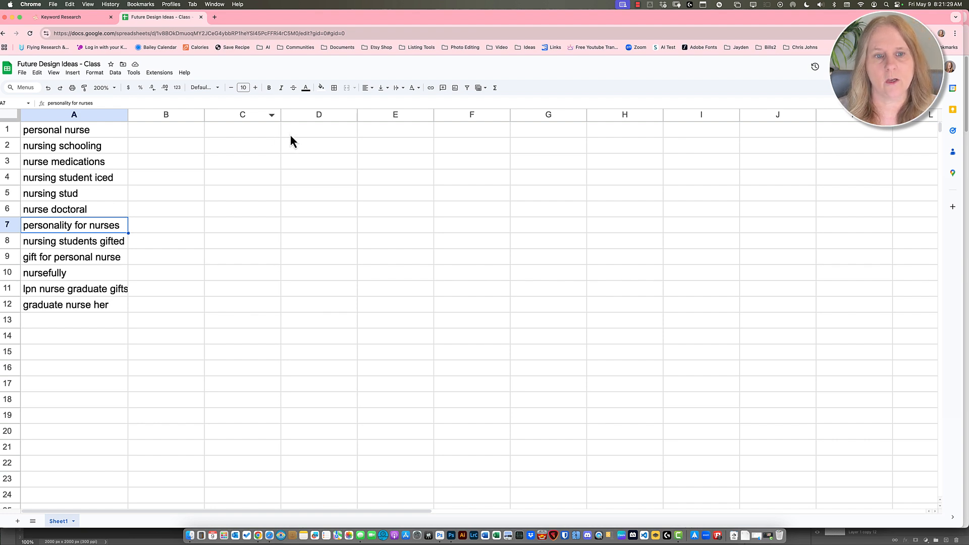
click(257, 131)
text(An)
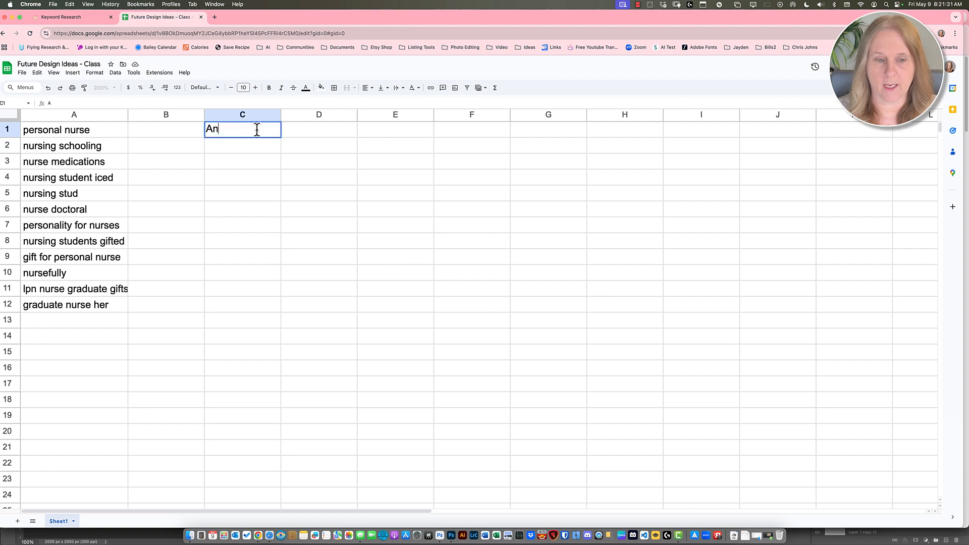
text(imals)
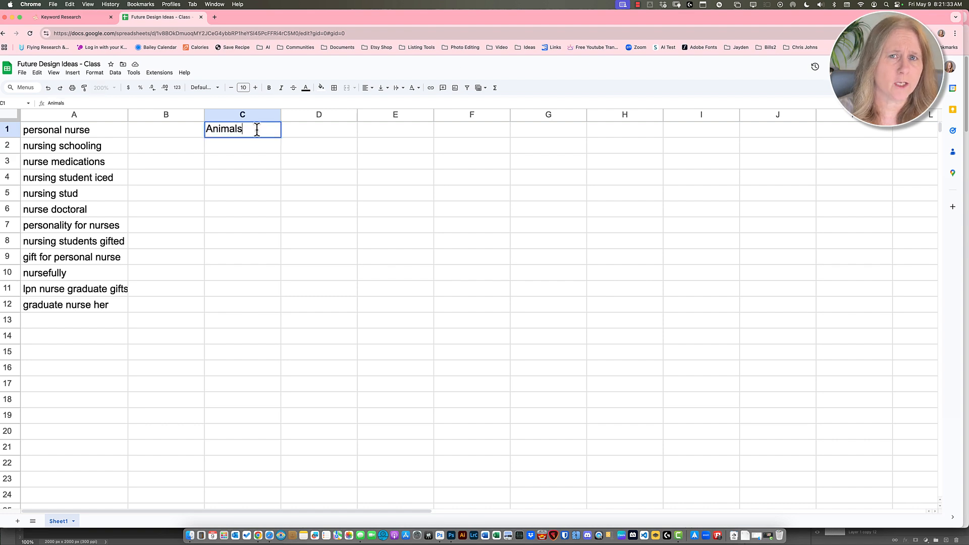
key(Return)
text(Rac)
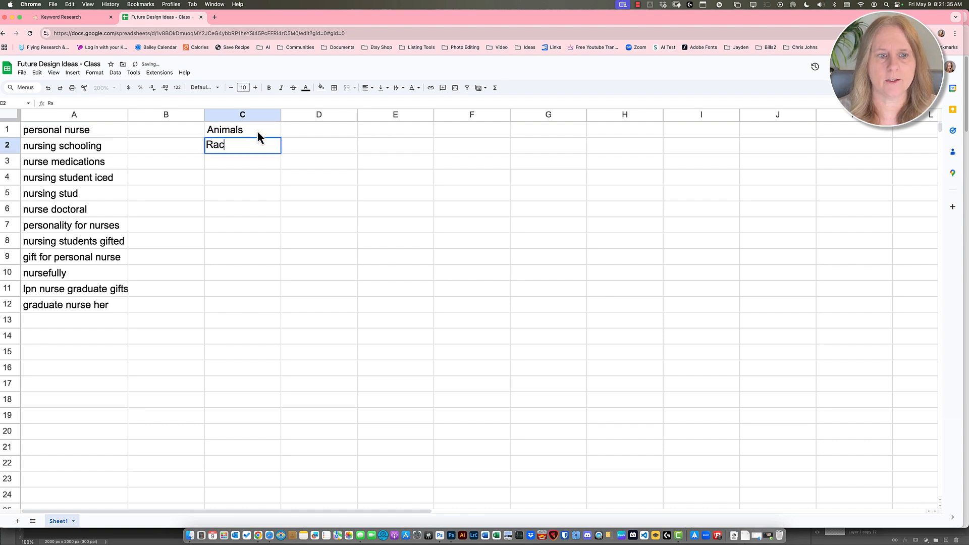
text(coon)
key(Return)
Step: Continue the Animals list in C3 to C6 with Pig, Horse, Elephant and Sea Turtle
text(P)
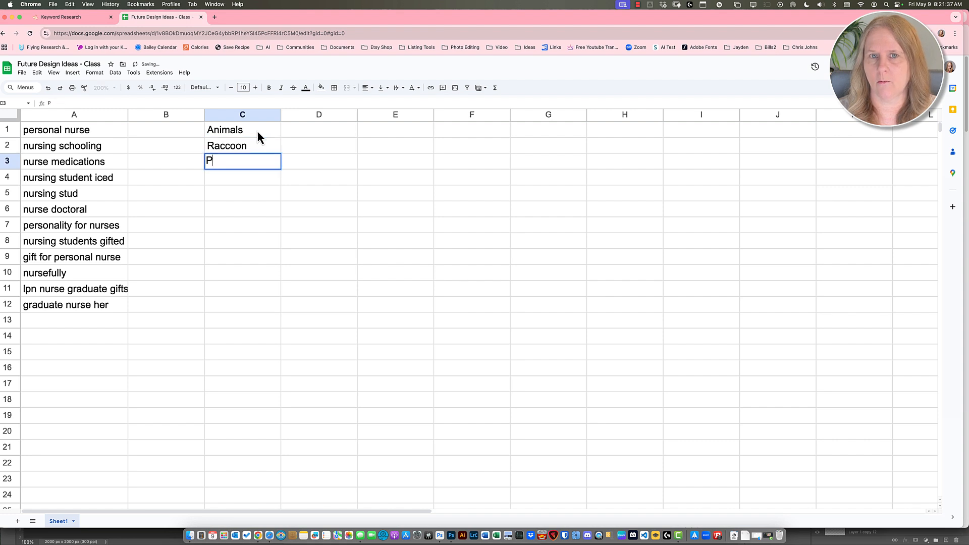
text(ig)
key(Return)
text(Hors)
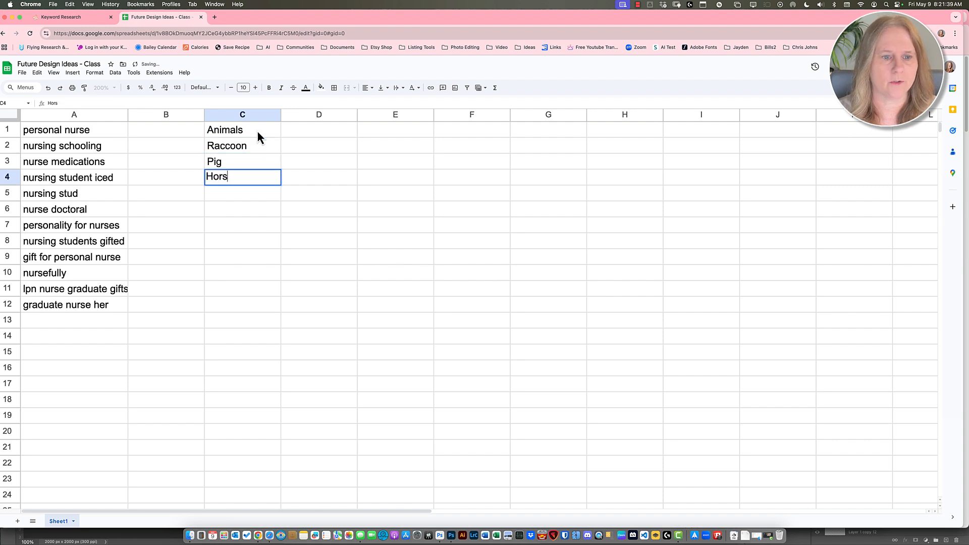
text(e)
key(Return)
text(Elepha)
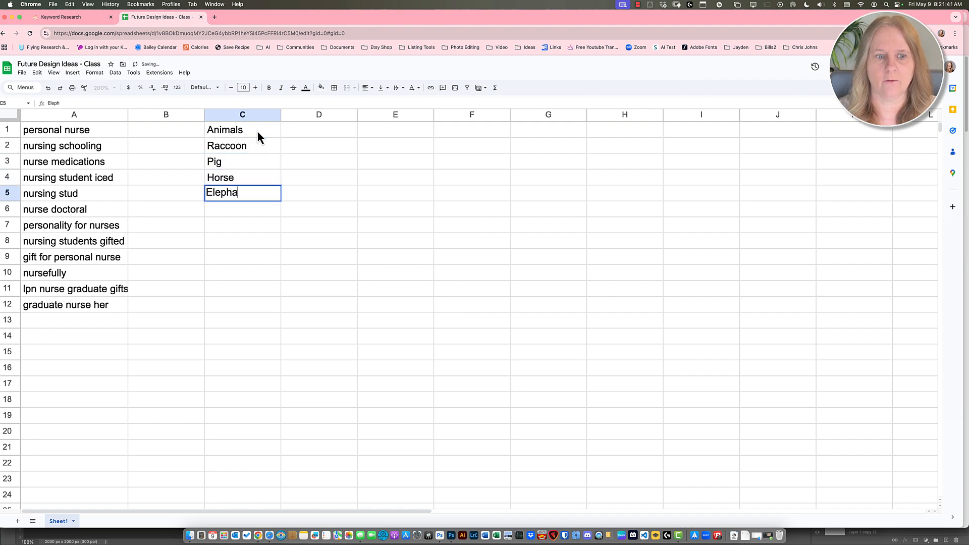
text(nt)
key(Return)
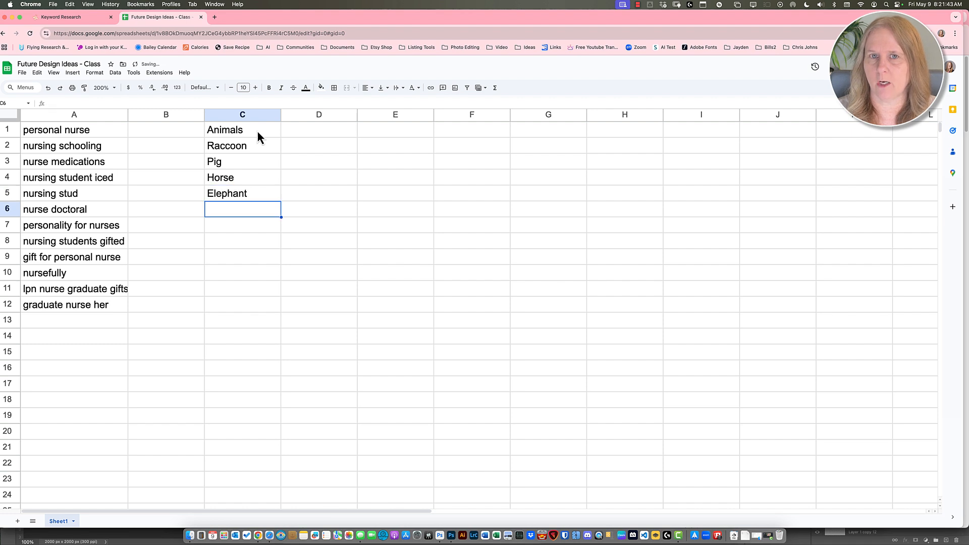
text(S)
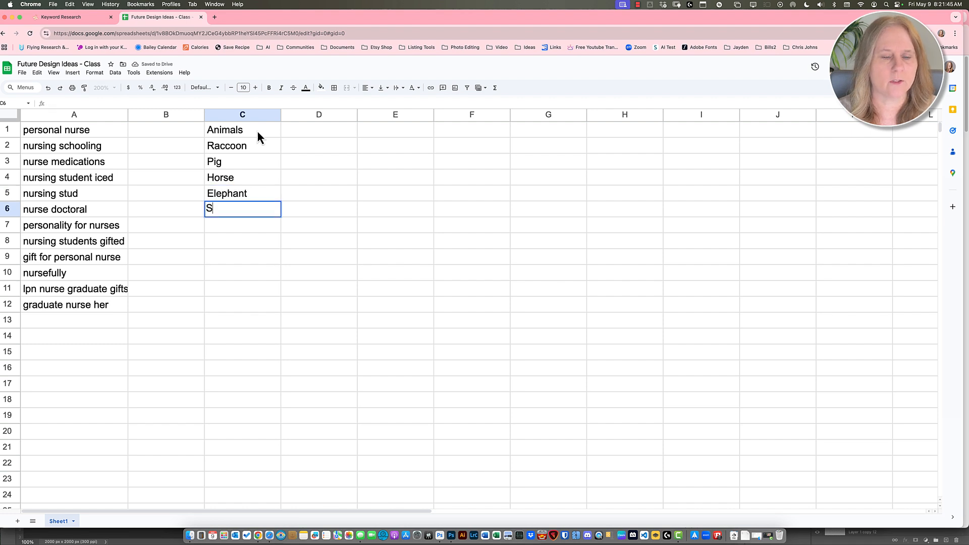
text(ea Turtle)
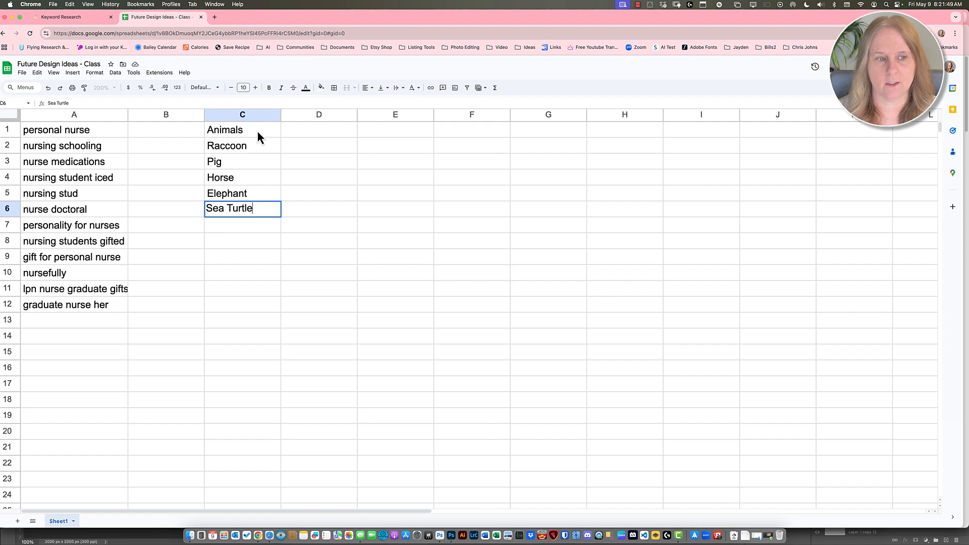
key(Up)
Step: Enter the header "Holiday or Events" in cell D1, beside the Animals header
key(Up)
key(Up)
key(Up)
key(Up)
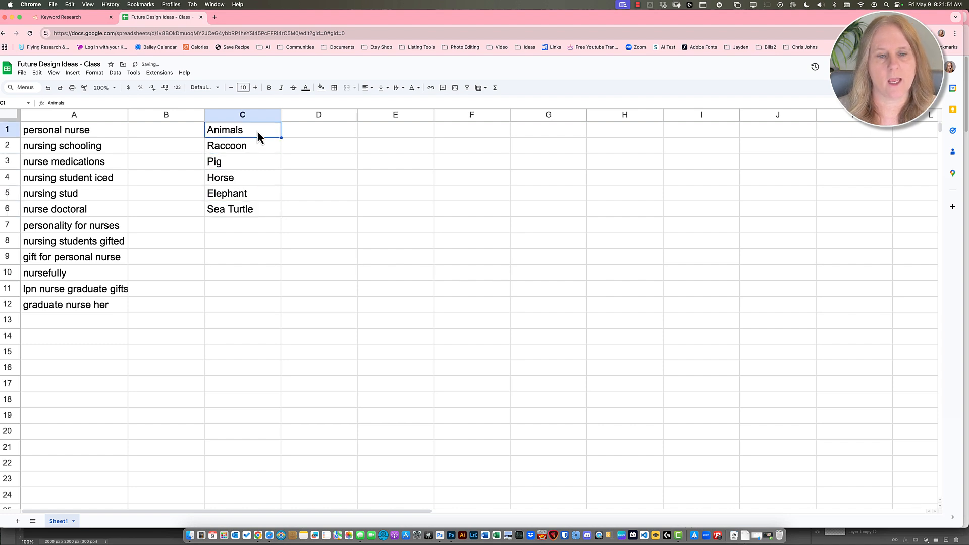
key(Right)
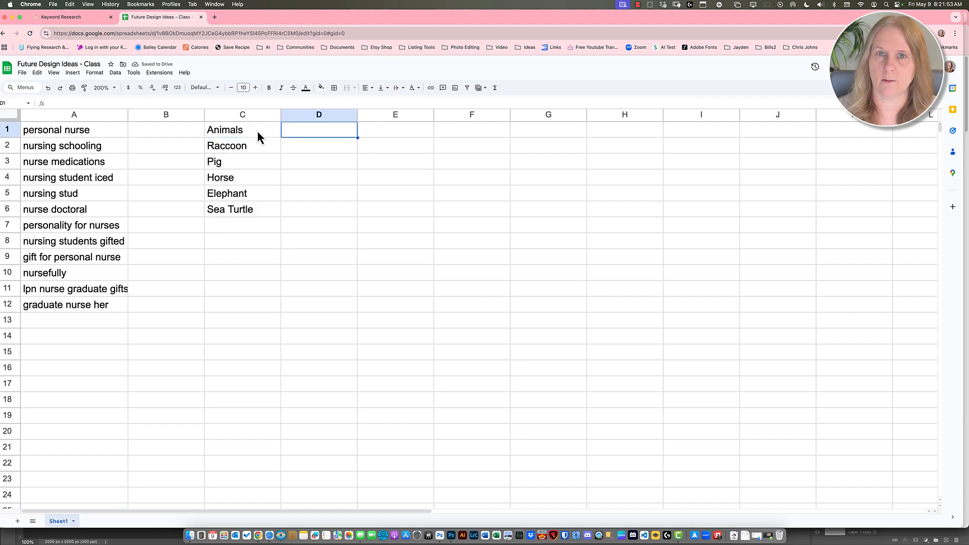
text(Holiday o)
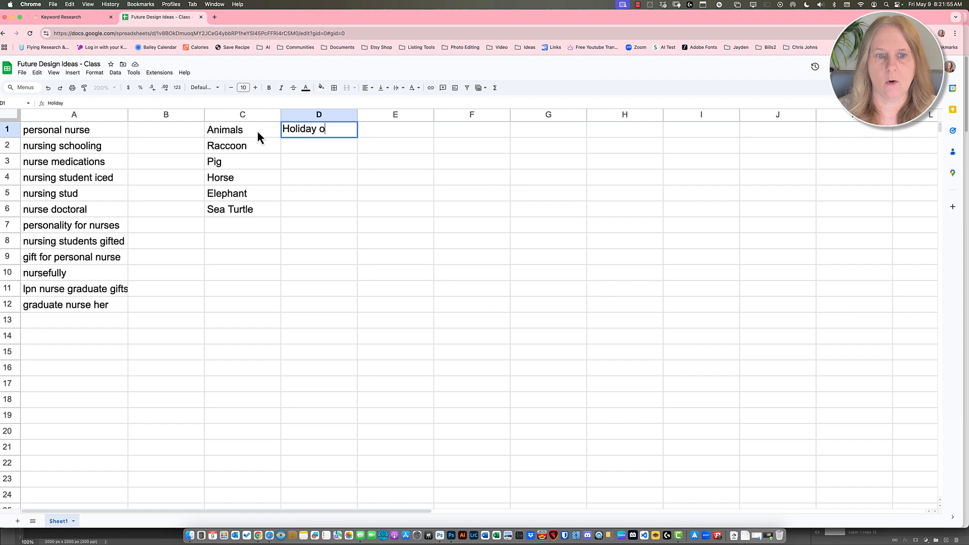
text(r Events)
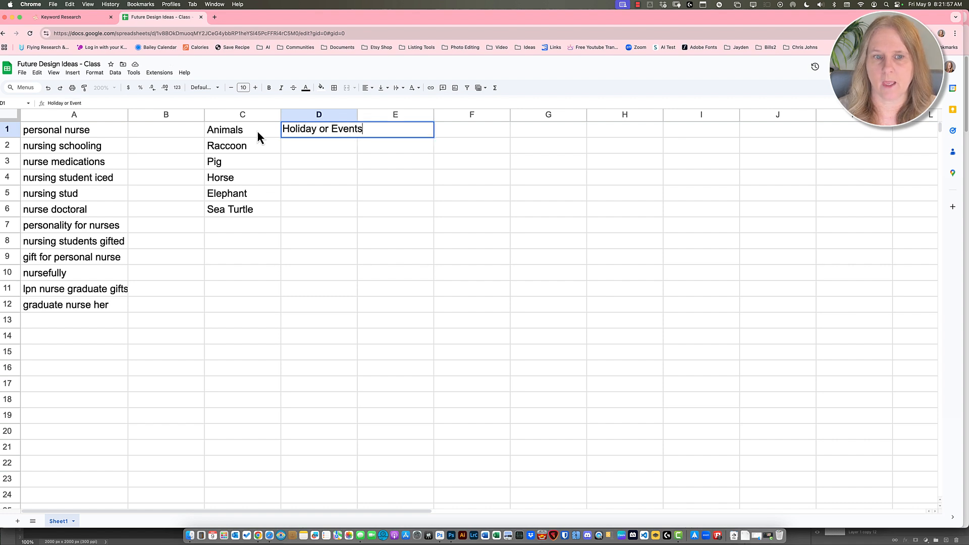
Step: Under the Holiday or Events header, enter Fourth of July, Christmas and Summer in cells D2 to D4
key(Return)
text(Fourth )
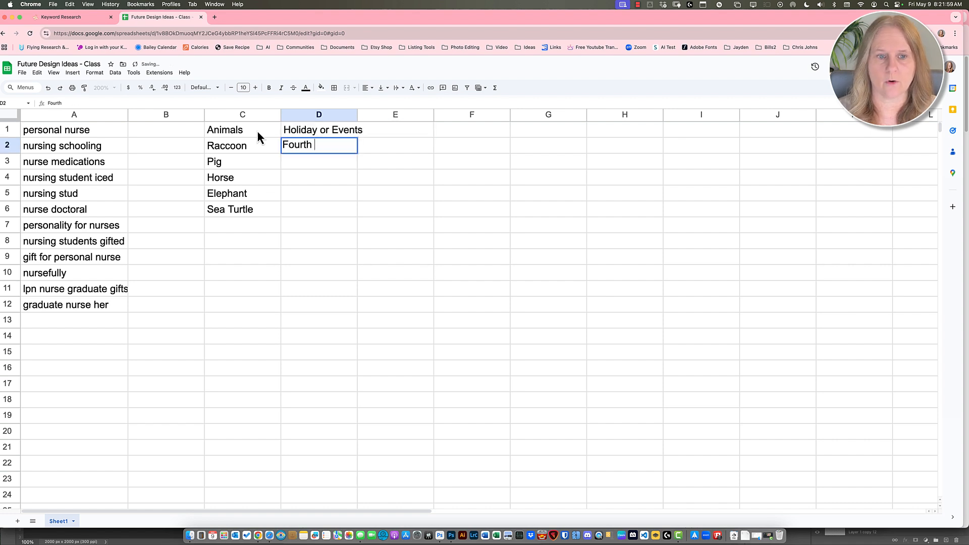
text(of j)
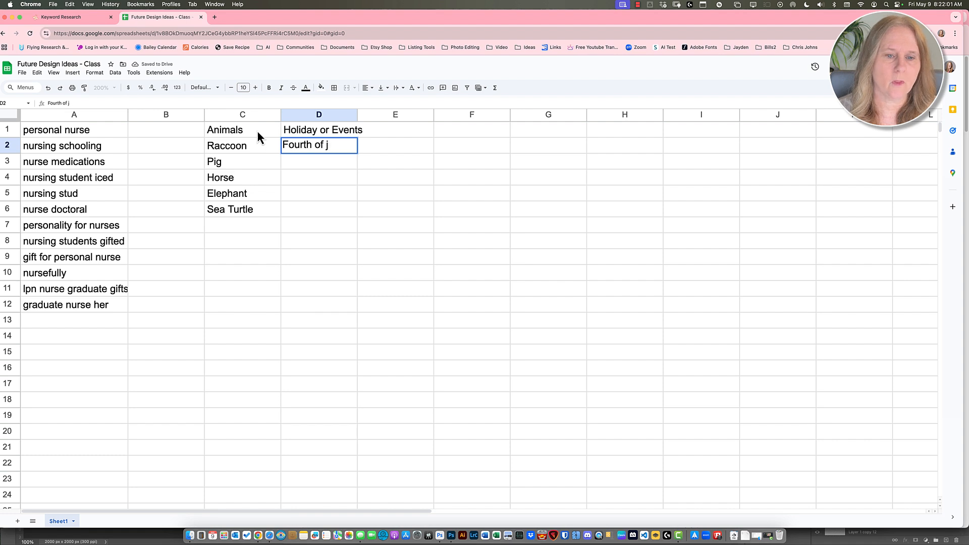
key(BackSpace)
text(July)
key(Return)
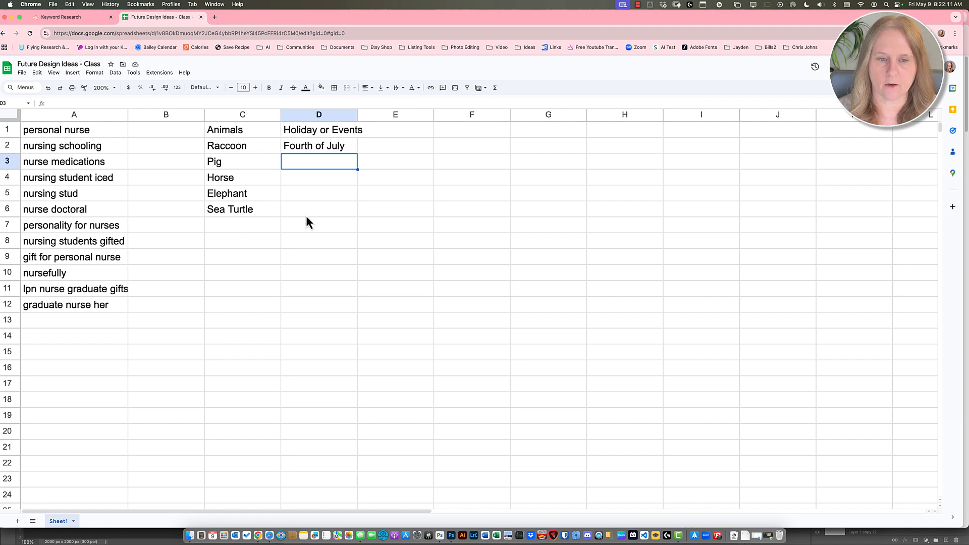
text(Christmas)
key(Return)
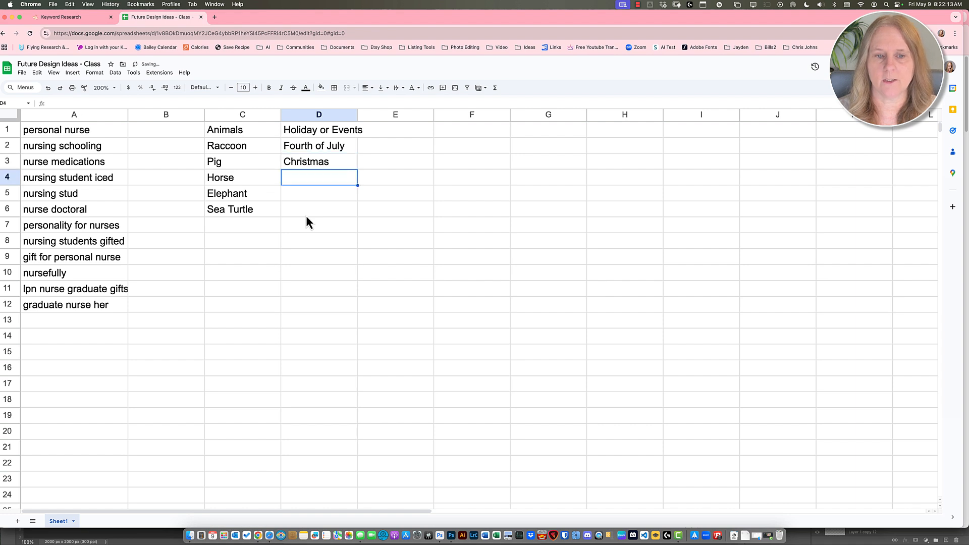
text(Summer)
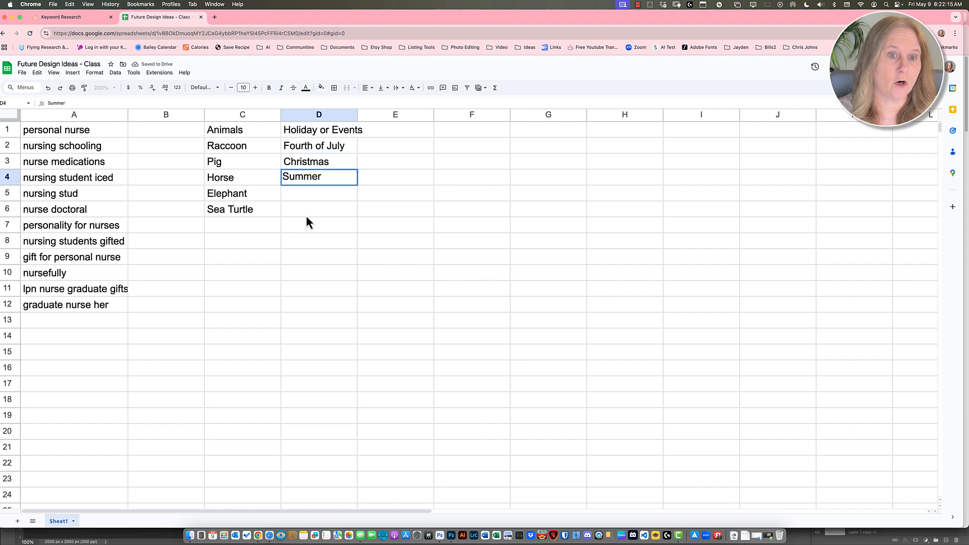
key(Return)
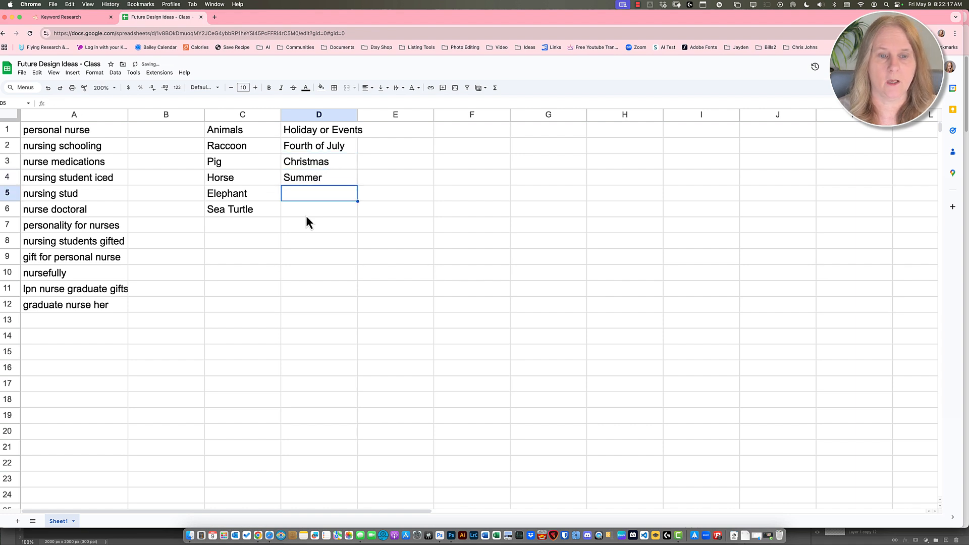
Step: Continue the Holiday or Events list in D5 to D7 with Graduation, Birthday and Beach
text(Grad)
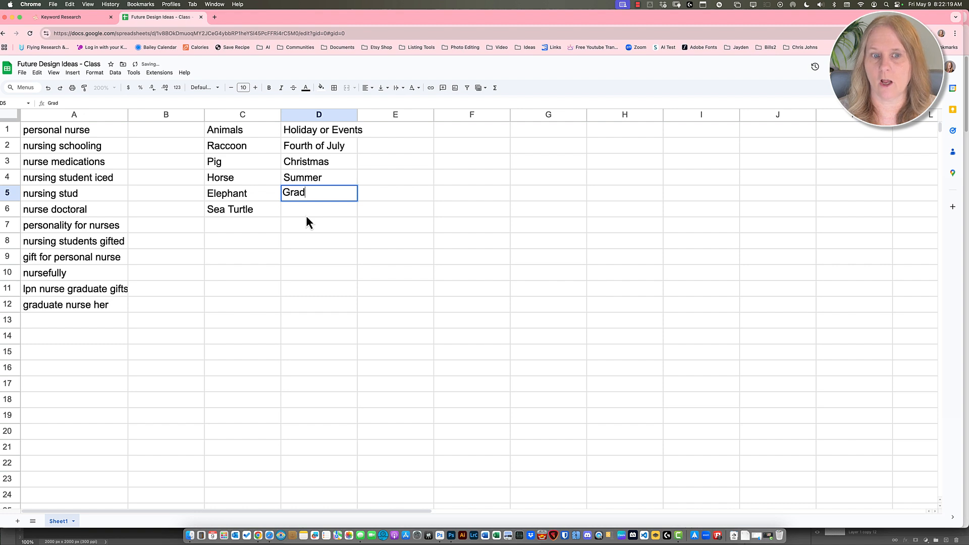
text(uation)
key(Return)
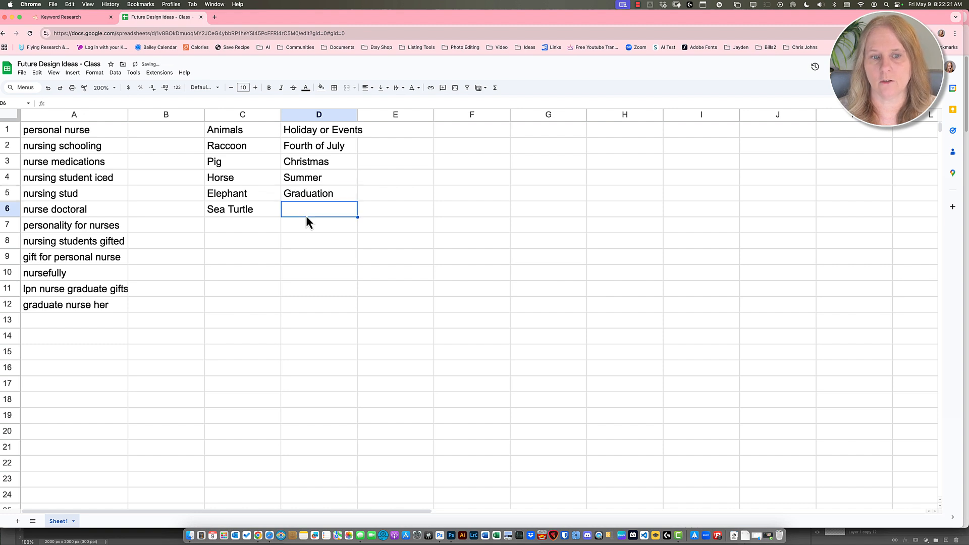
text(B)
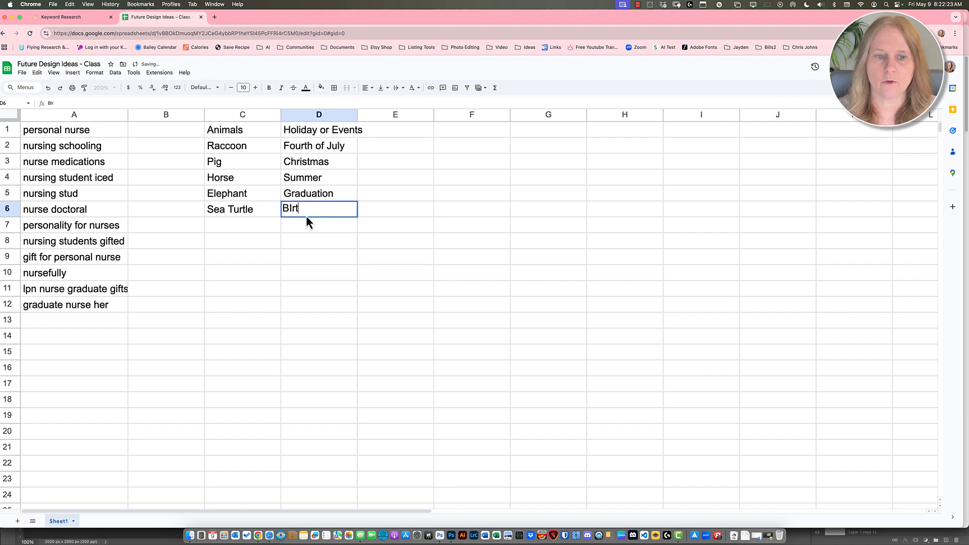
text(irthday)
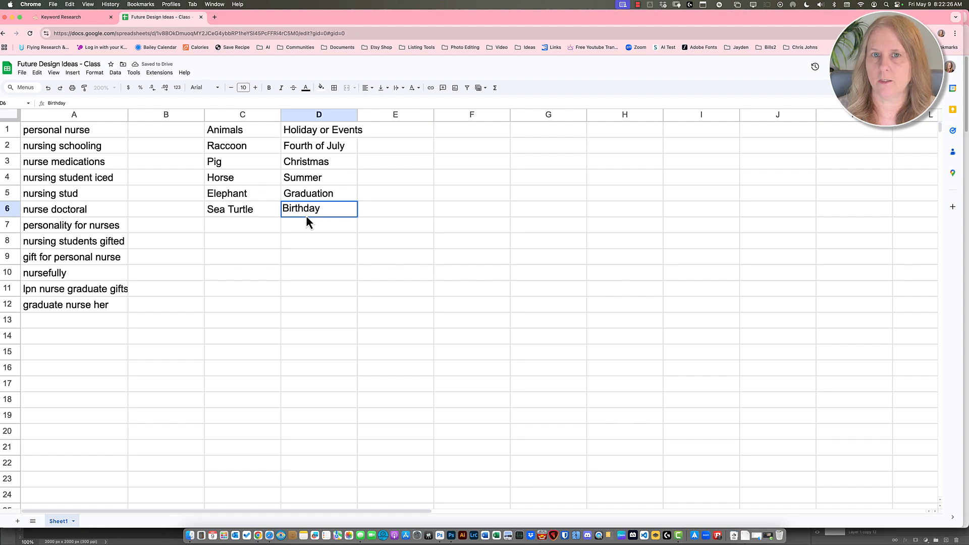
key(Return)
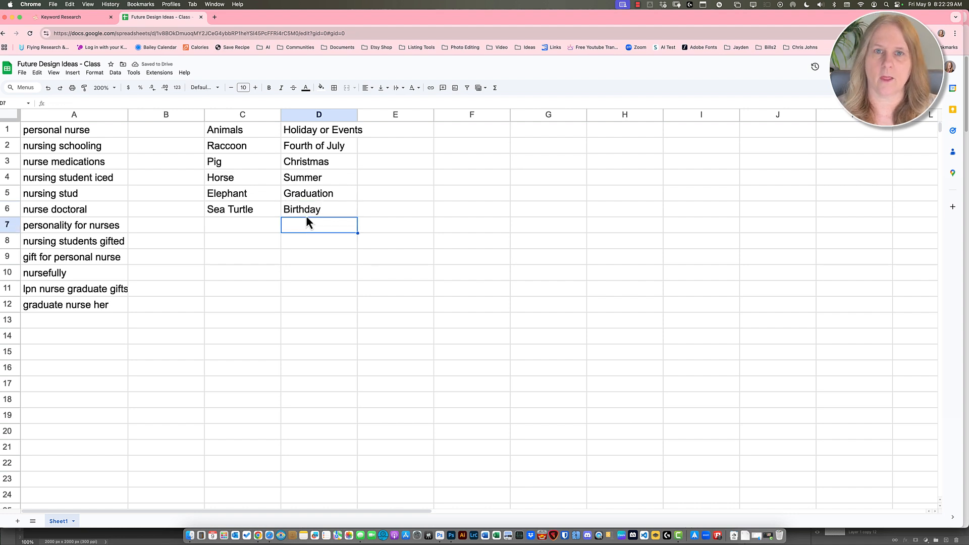
key(Left)
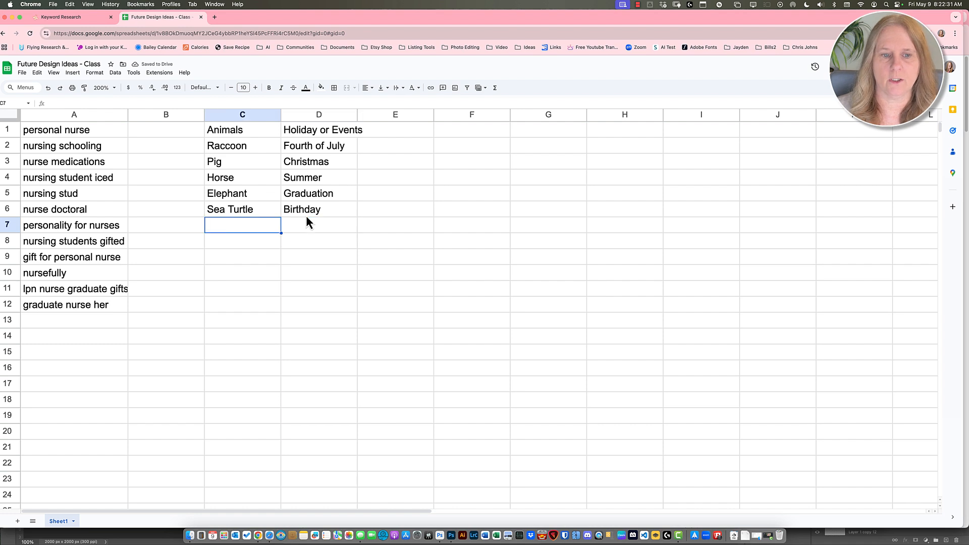
click(307, 219)
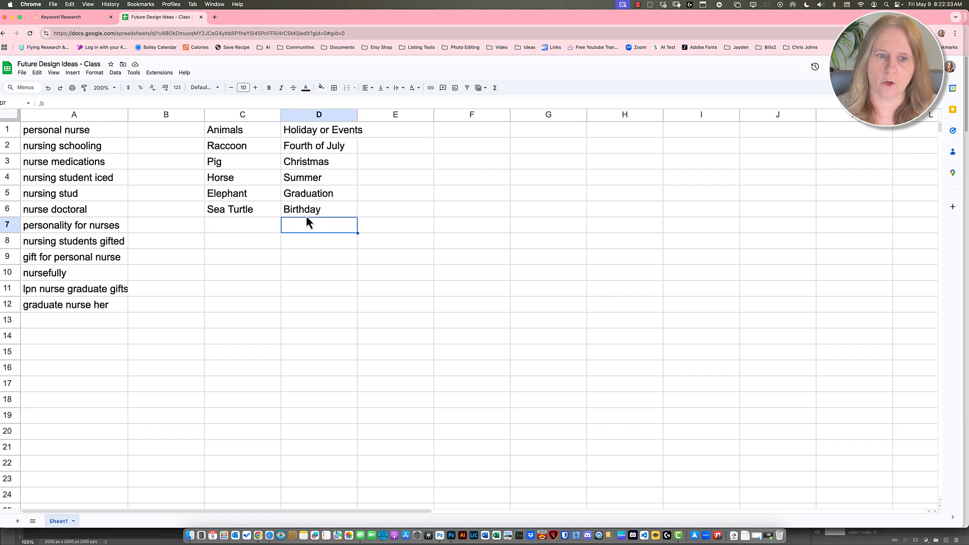
text(Veach)
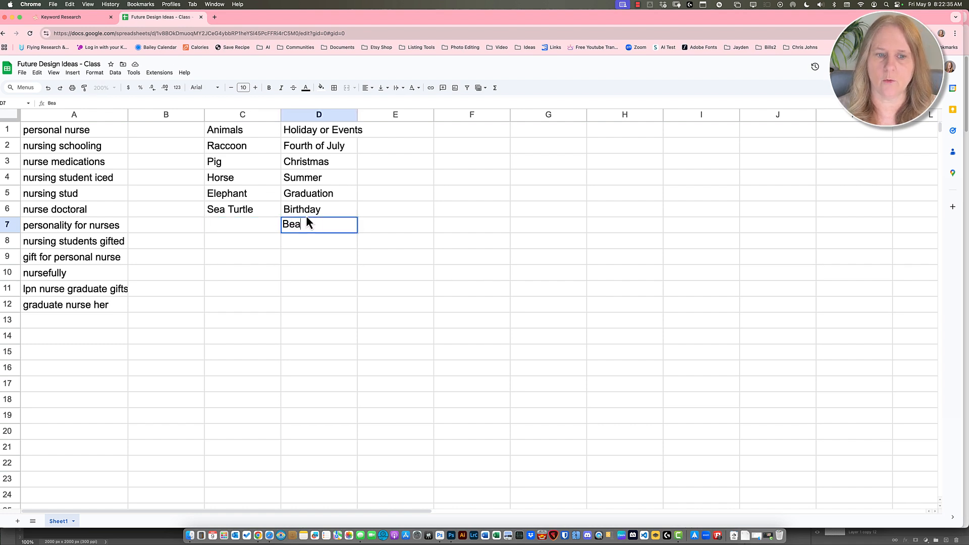
key(Return)
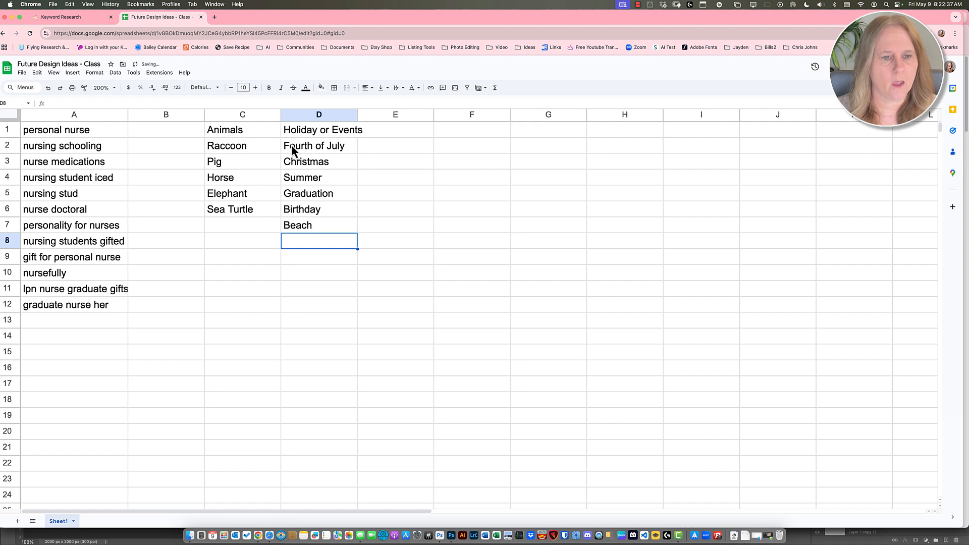
Step: Enter the design idea "Grid of Personalties of a Raccoon wearing lay" in cell C14, below the lists
click(232, 339)
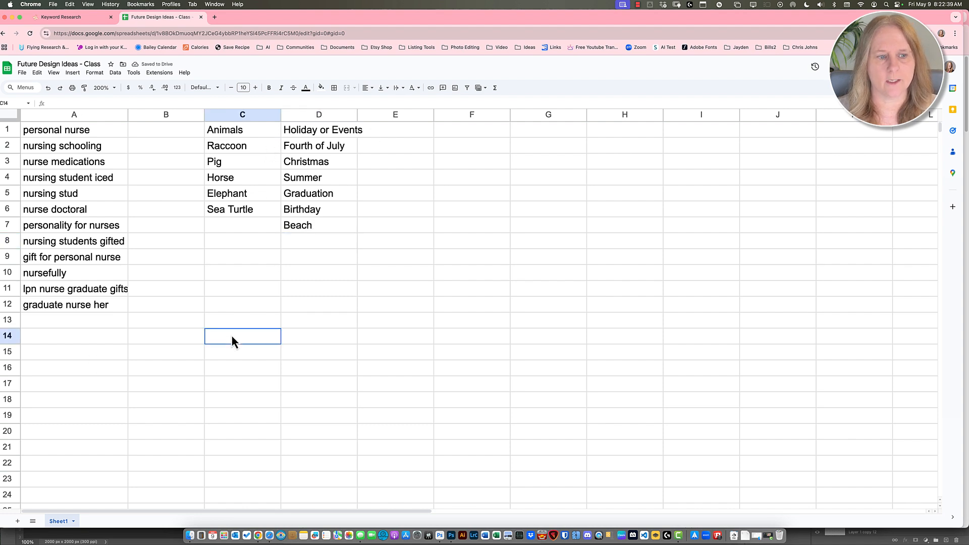
text(G)
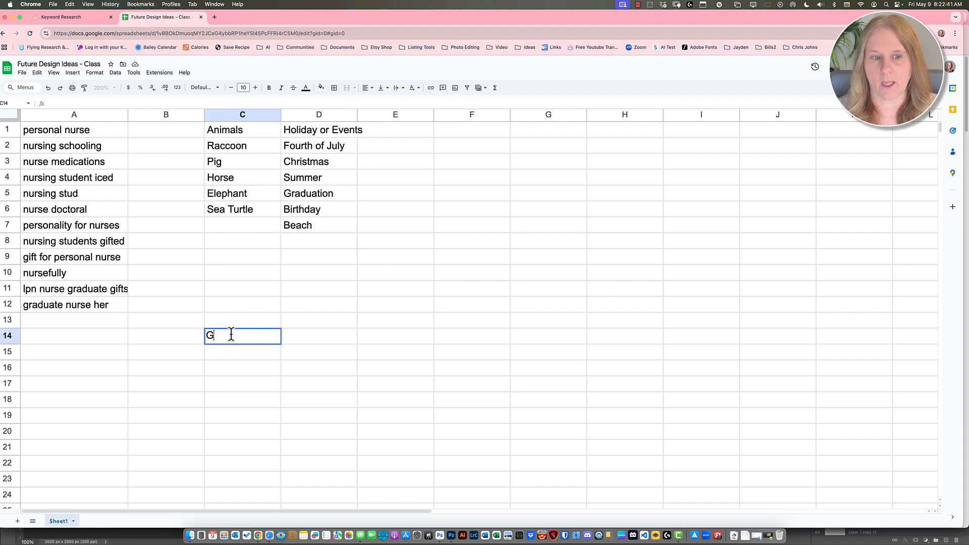
text(rid o)
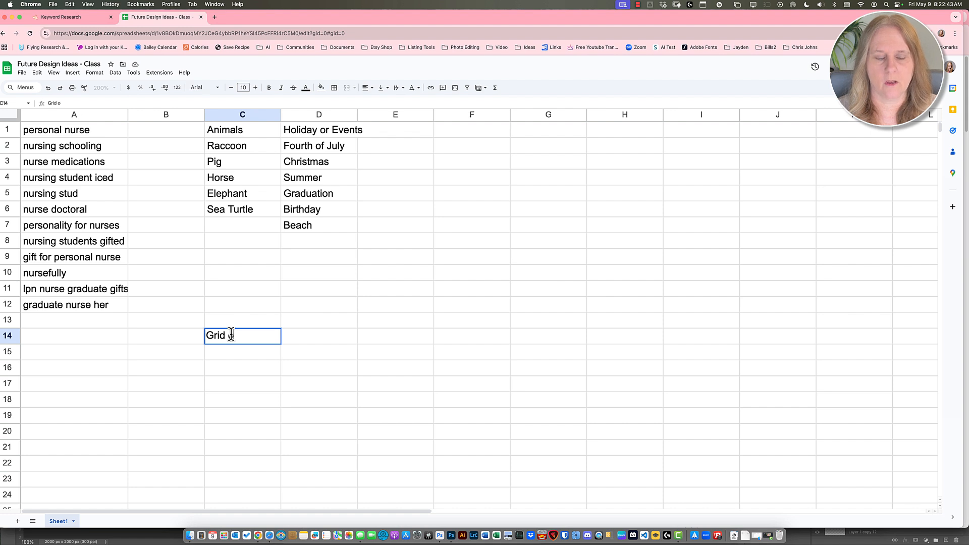
text(f Perso)
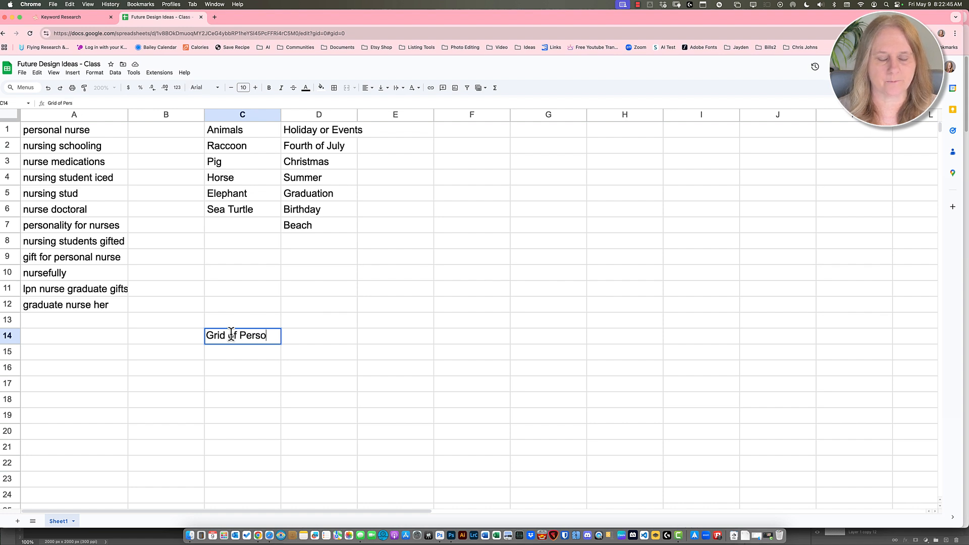
text(nalties o)
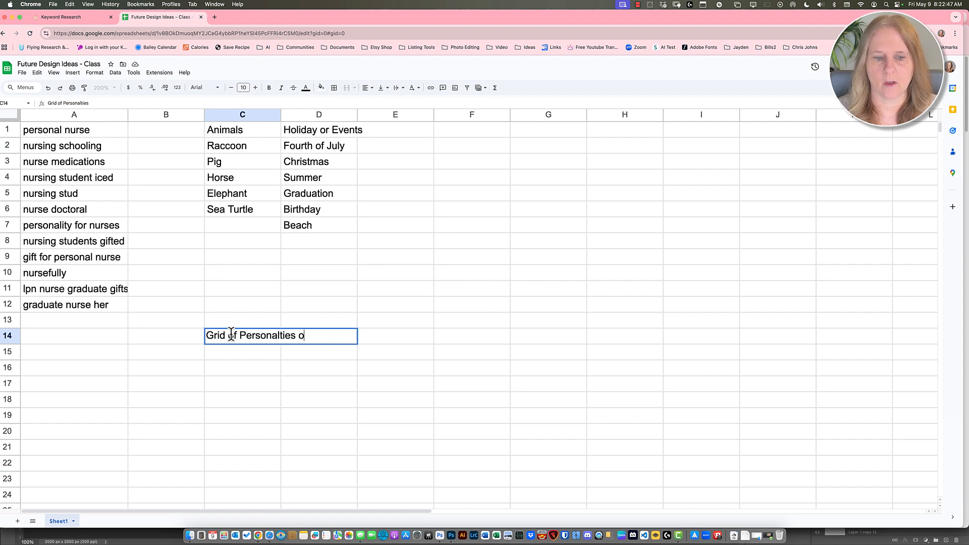
text(f a Raccoon)
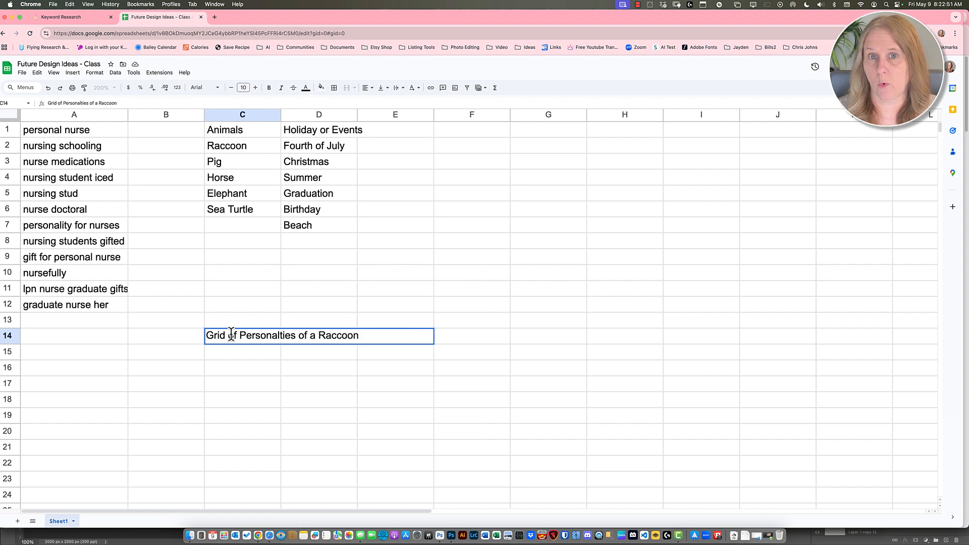
text( wearin)
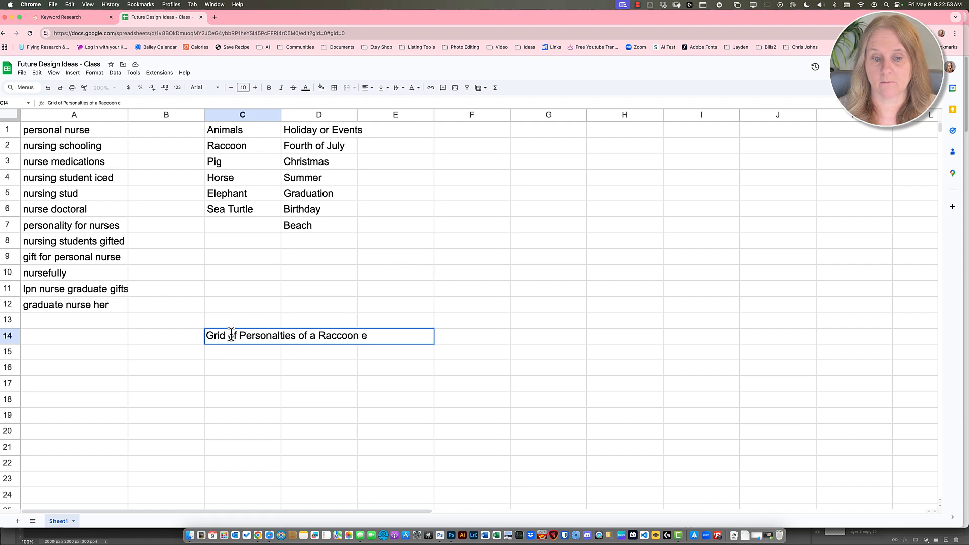
text(g)
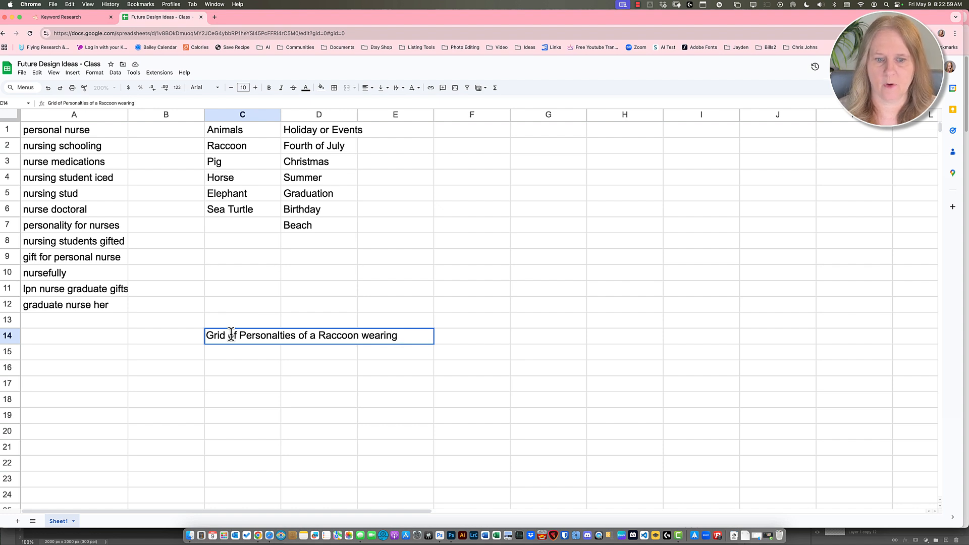
text( lay)
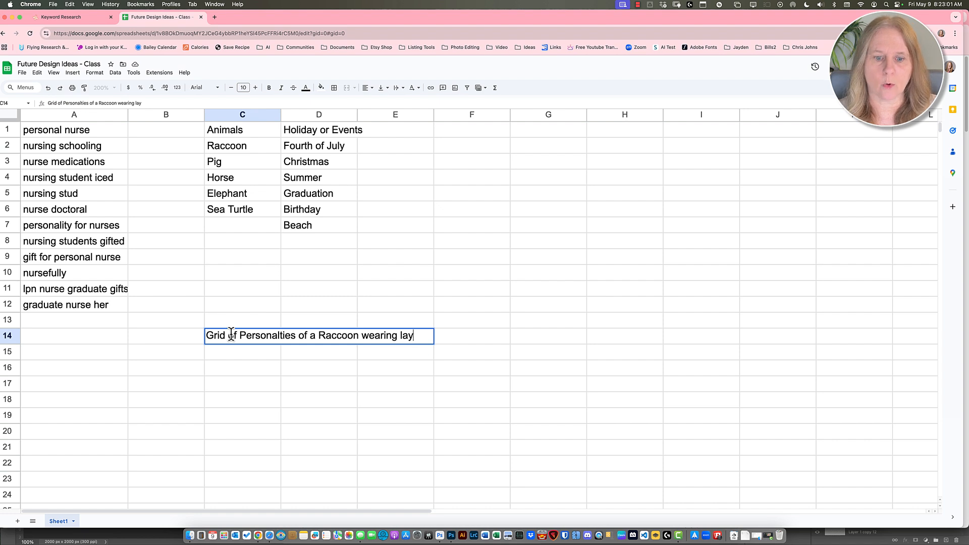
key(Return)
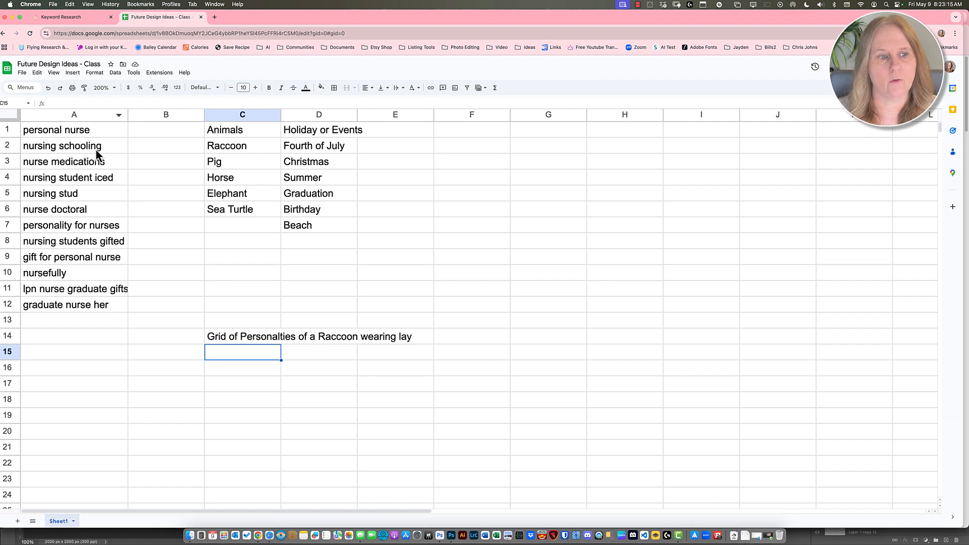
Step: Insert one blank row above row 1 to make room for column headers
drag(77, 132, 311, 317)
click(102, 129)
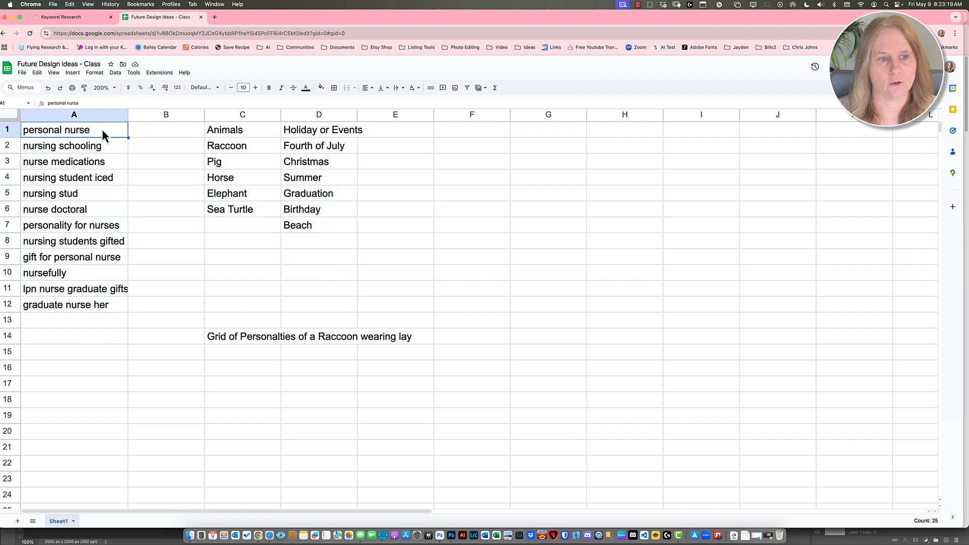
click(72, 73)
mouse_move(135, 99)
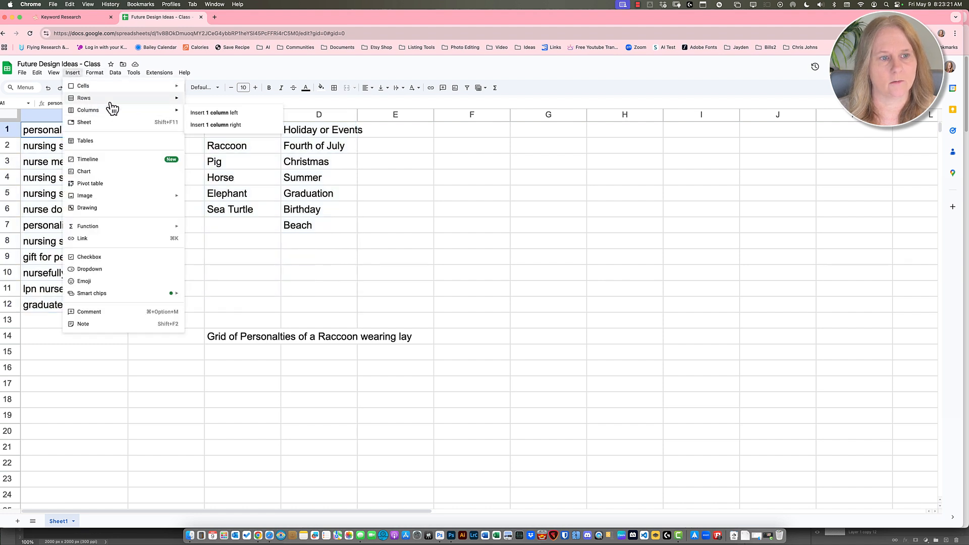
click(217, 105)
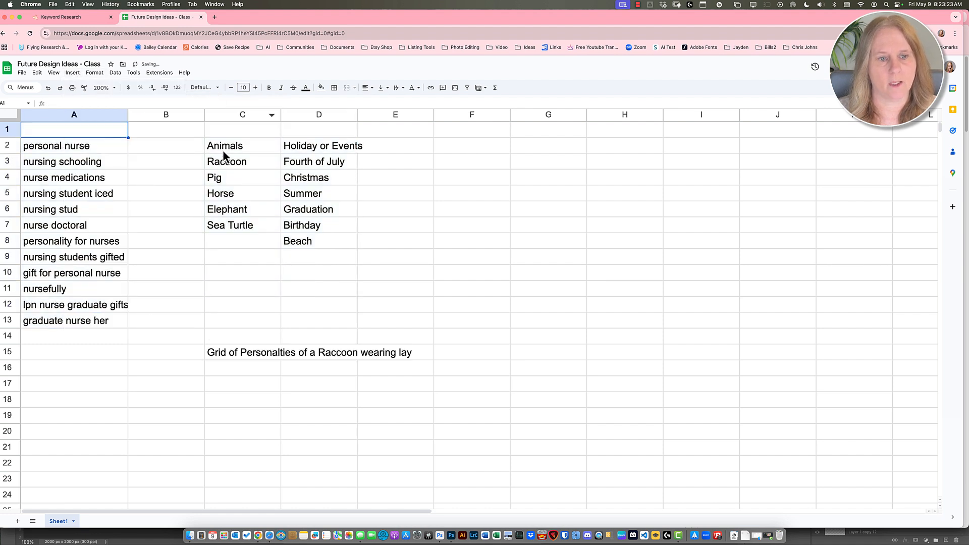
Step: Move the Animals and Holiday or Events lists one column over so they start at B2, beside the keywords
drag(223, 147, 311, 225)
drag(305, 264, 305, 268)
key(super+x)
click(133, 145)
key(super+v)
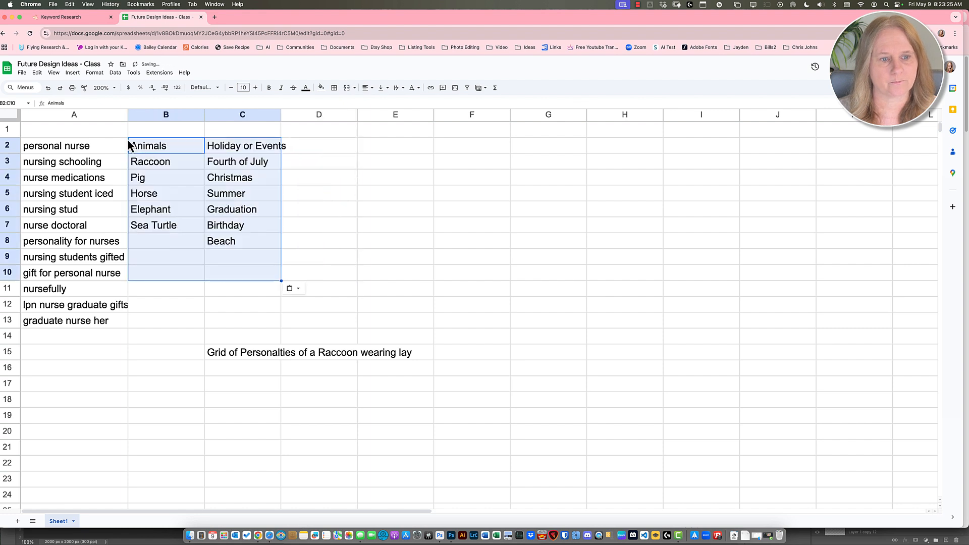
Step: Enter the column headers Keyword, Animals and Events in cells A1 to C1
click(88, 127)
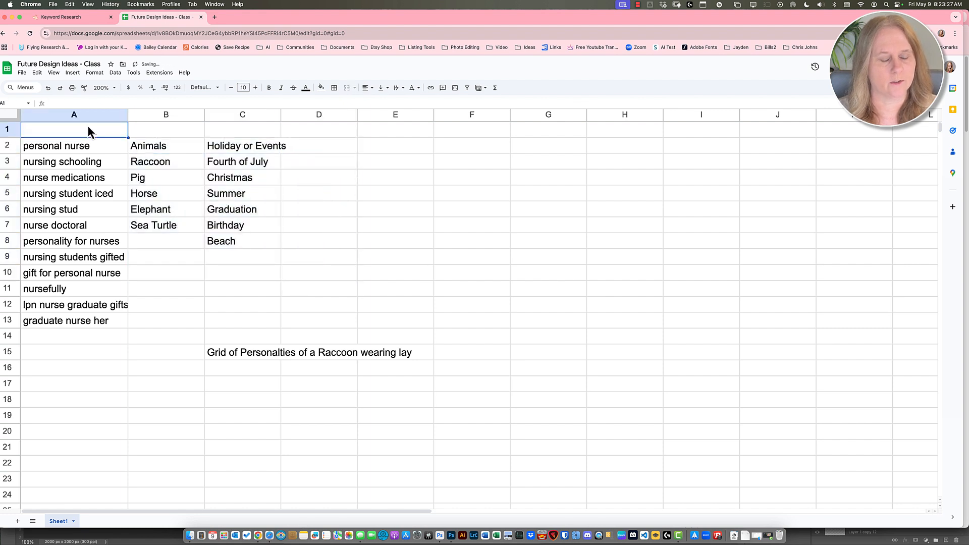
text(Keyword)
key(Tab)
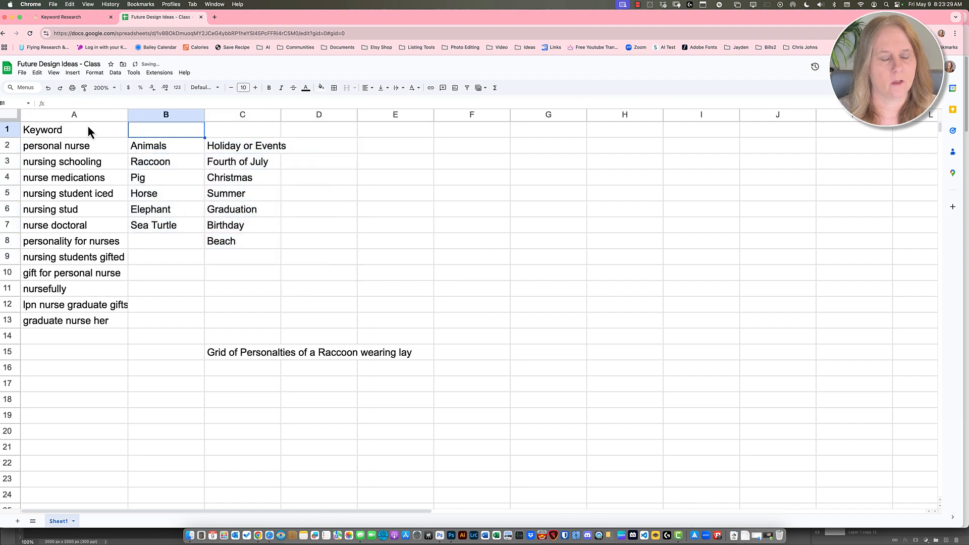
text(Animals)
key(Tab)
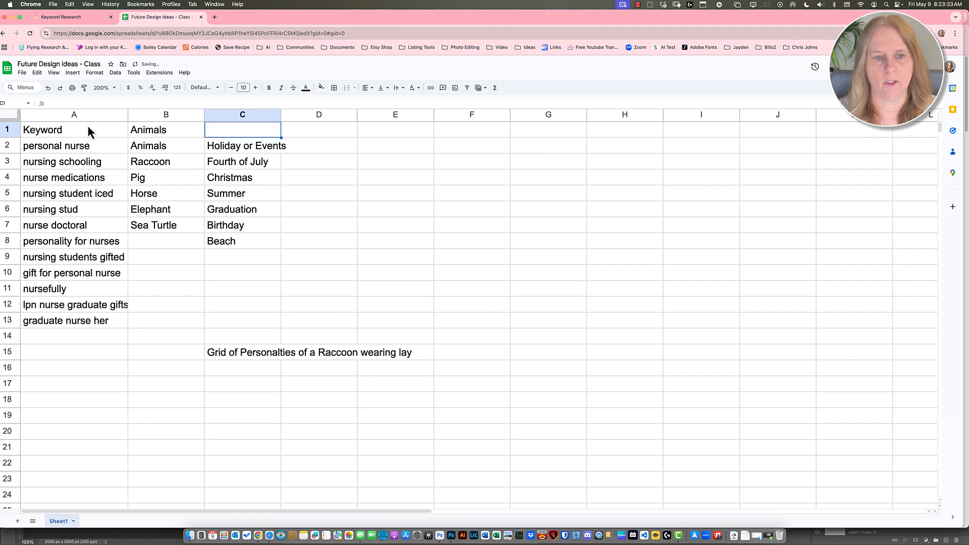
text(Events)
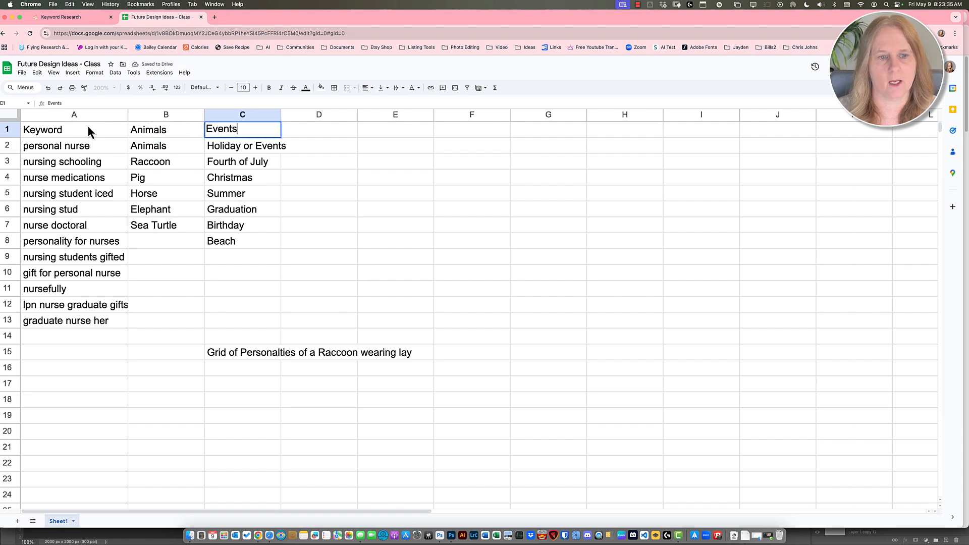
key(Return)
Step: Copy the event entries in C3:C8 and paste them starting at C2, overwriting the old Holiday or Events header
key(Down)
key(shift+Down)
key(shift+Down)
key(shift+Down)
key(shift+Down)
key(shift+Down)
key(ctrl+c)
key(Up)
key(super+v)
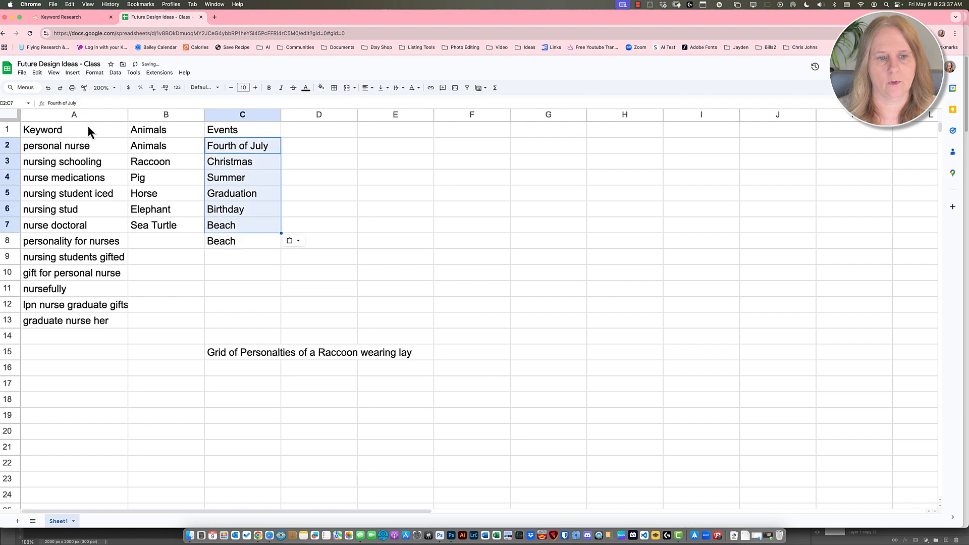
Step: Delete the duplicate Beach entry in cell C8 at the end of the Events list
key(Down)
key(Down)
key(Down)
key(Down)
key(Down)
key(Down)
key(BackSpace)
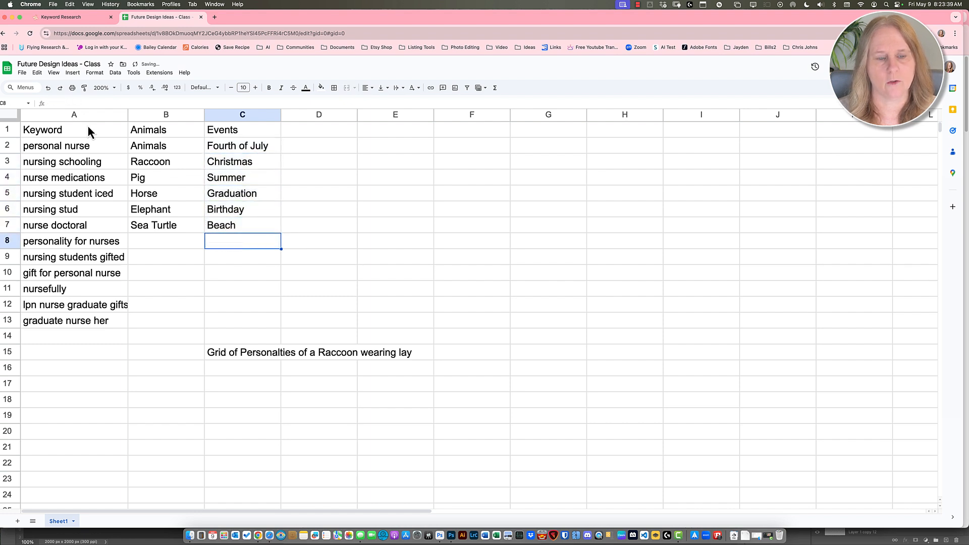
Step: Copy the Keyword, Animals and Events table in A1:C13 and open chatgpt.com in a new browser tab
drag(51, 129, 219, 319)
key(super+c)
click(218, 17)
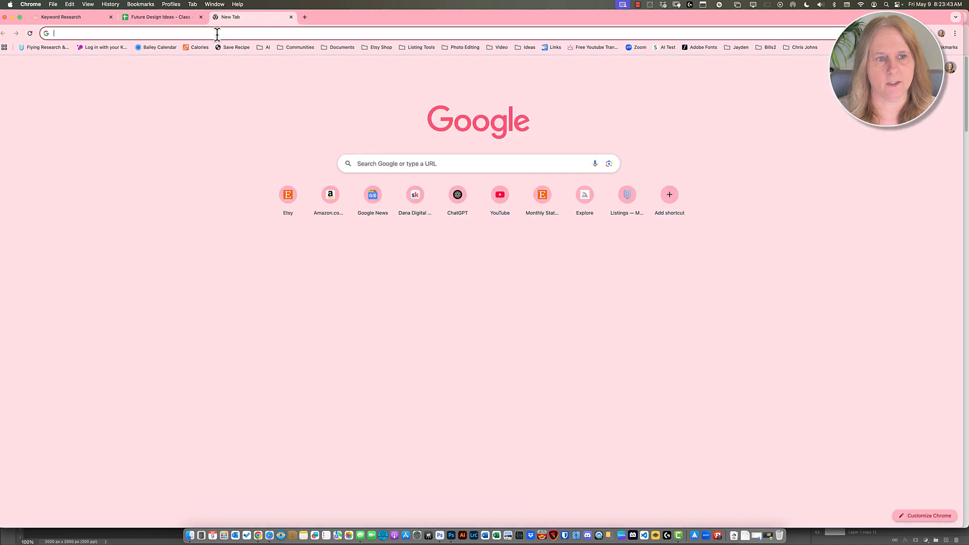
text(chatgpt.com)
key(Return)
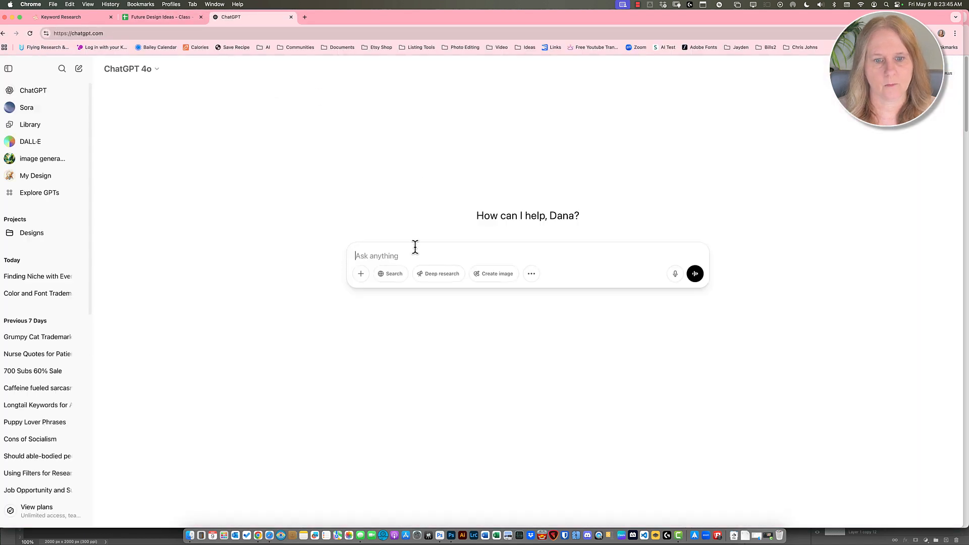
Step: Send ChatGPT the prompt "combine items from different column and give me ideas for designs:" followed by the copied table
text(combine )
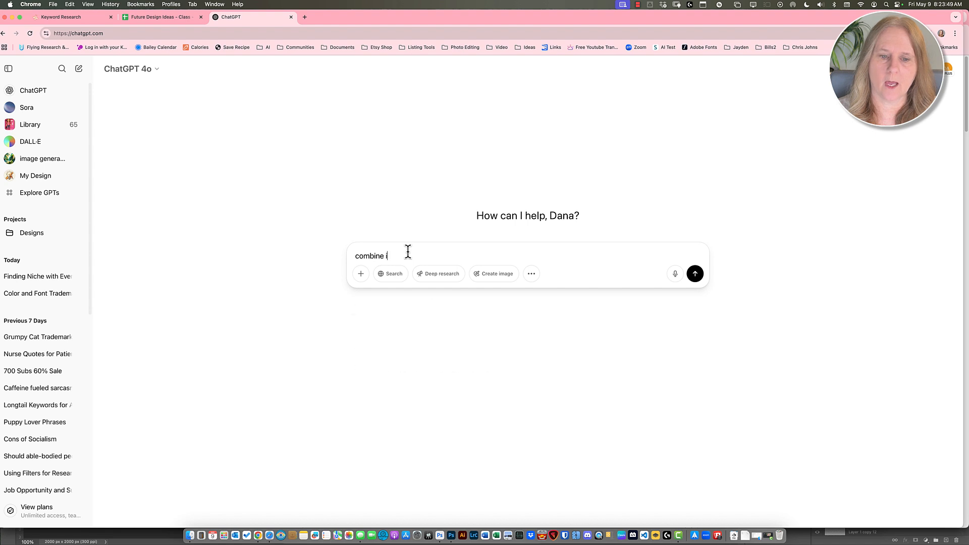
text(items from differen)
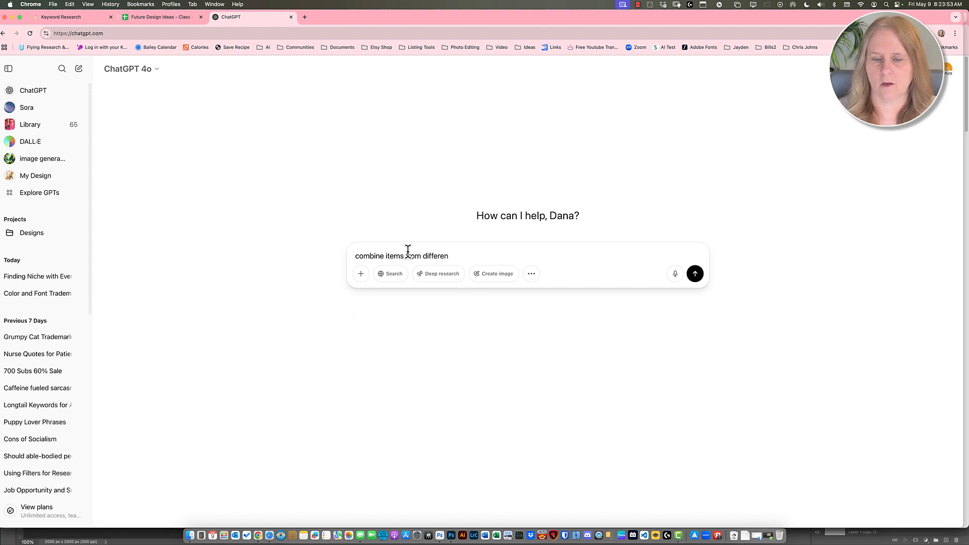
text(t col)
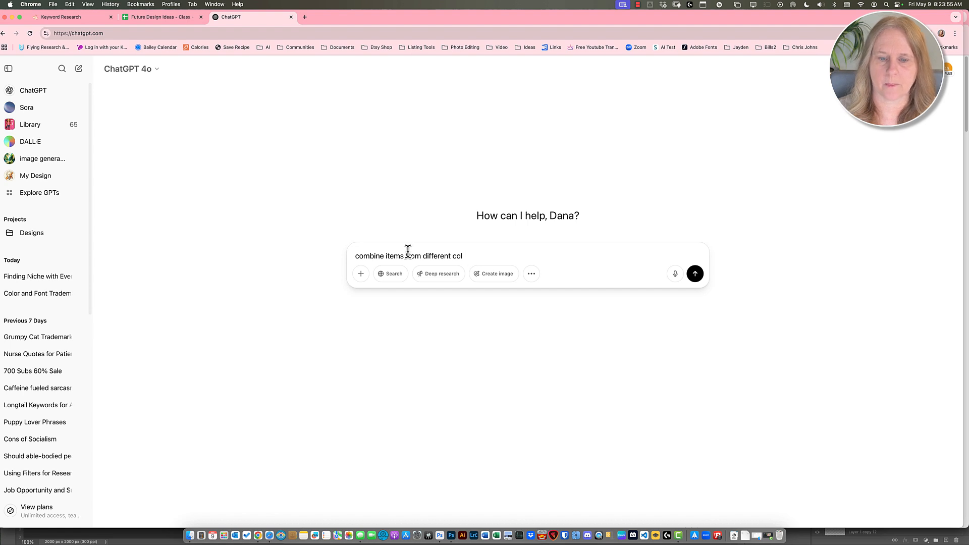
text(oumn and give)
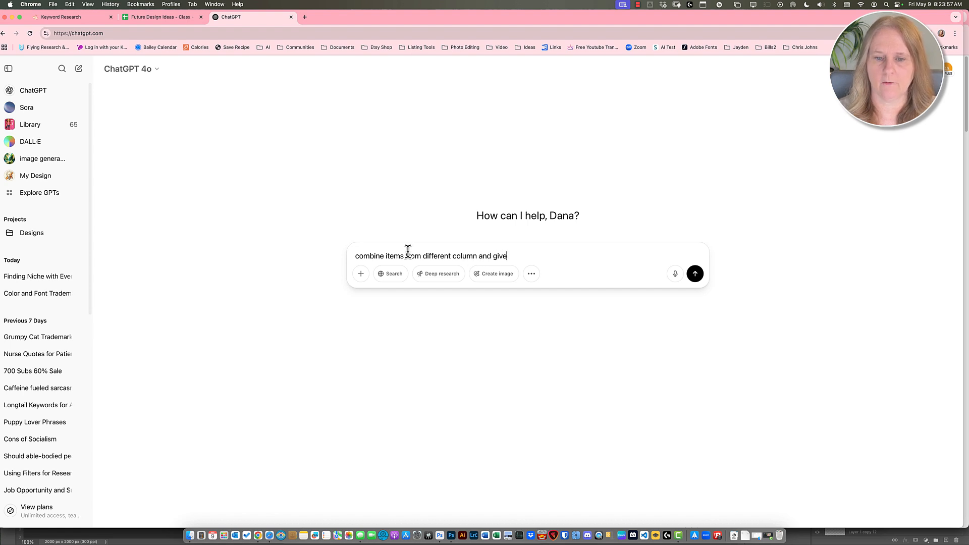
text( me ideas )
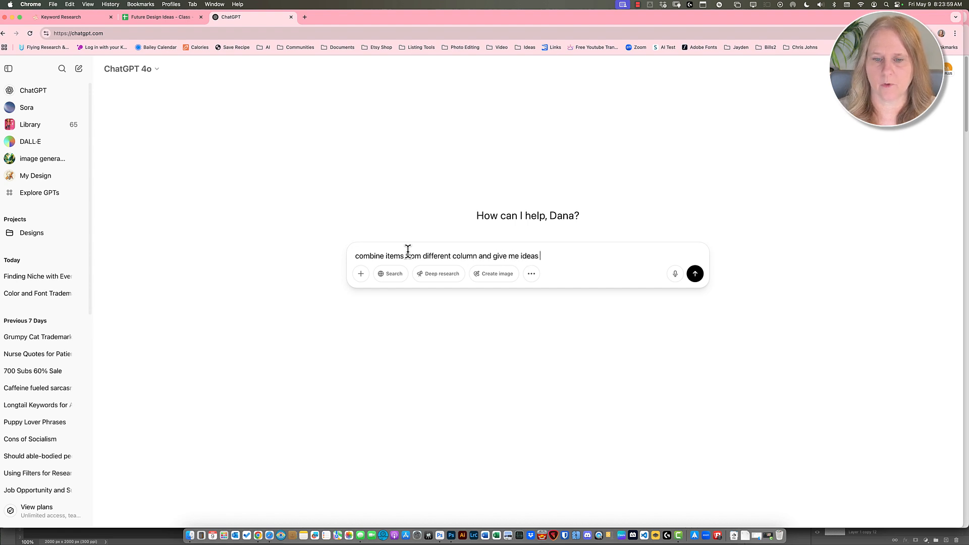
text(for designs:)
key(super+v)
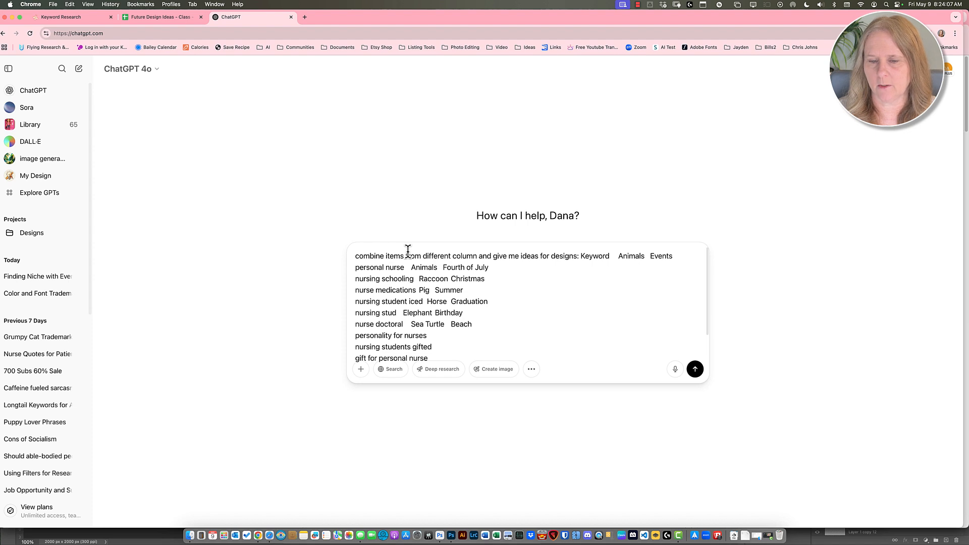
key(Return)
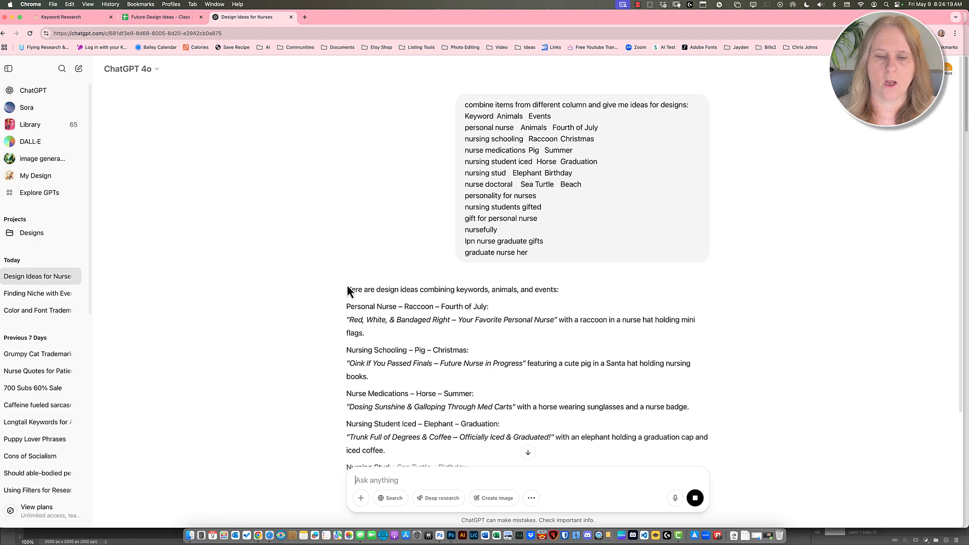
Step: Copy the Nurse Medications – Horse – Summer idea with its description from the reply and paste it into a new message
scroll(344, 288, down, 1)
scroll(344, 289, down, 2)
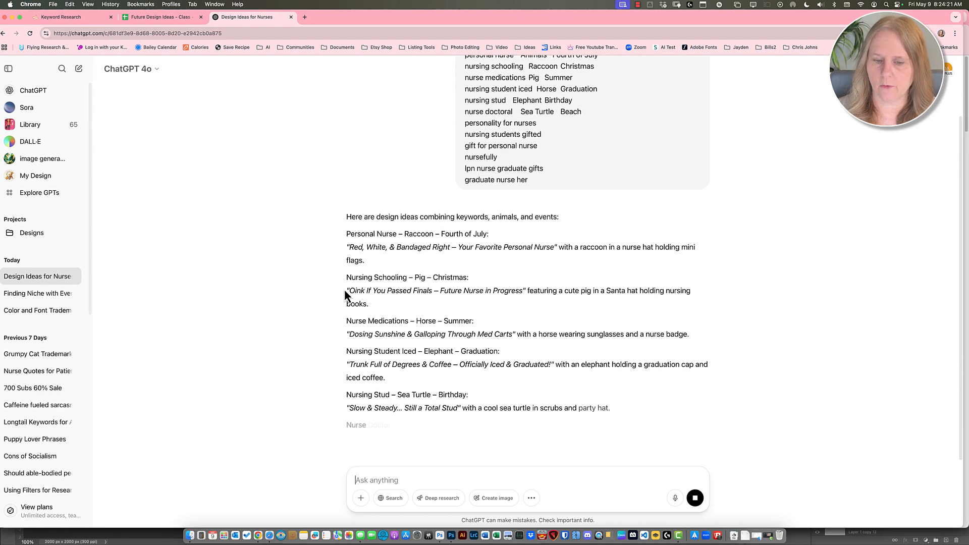
scroll(344, 290, down, 1)
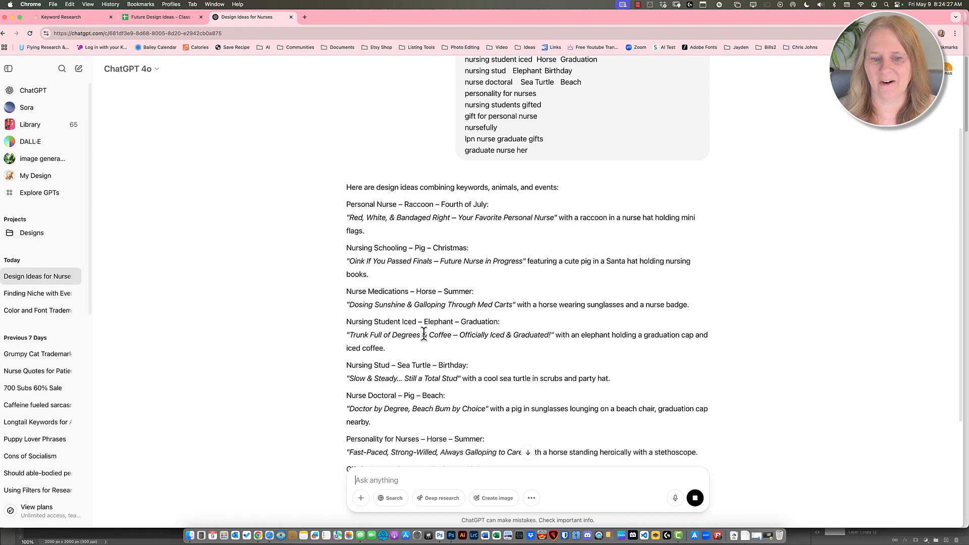
scroll(424, 334, down, 5)
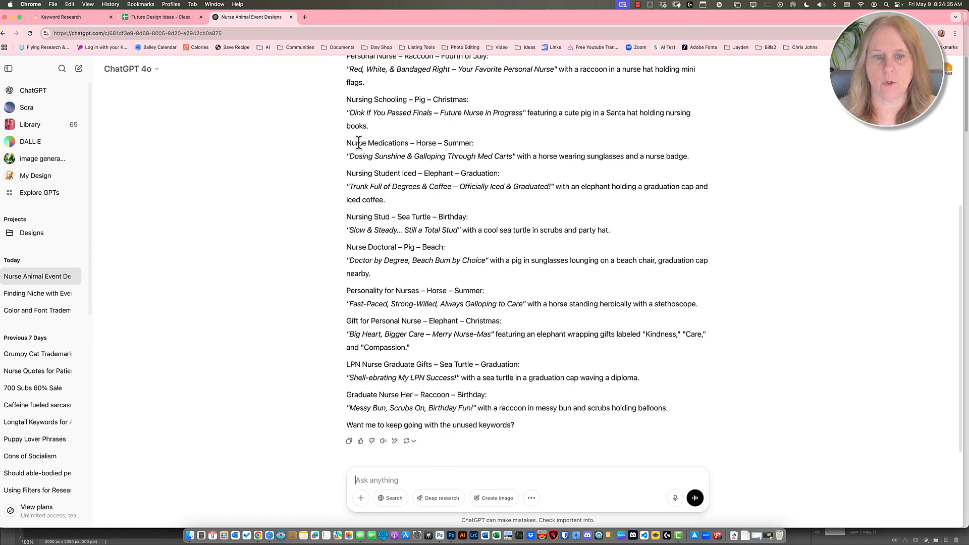
drag(348, 143, 680, 156)
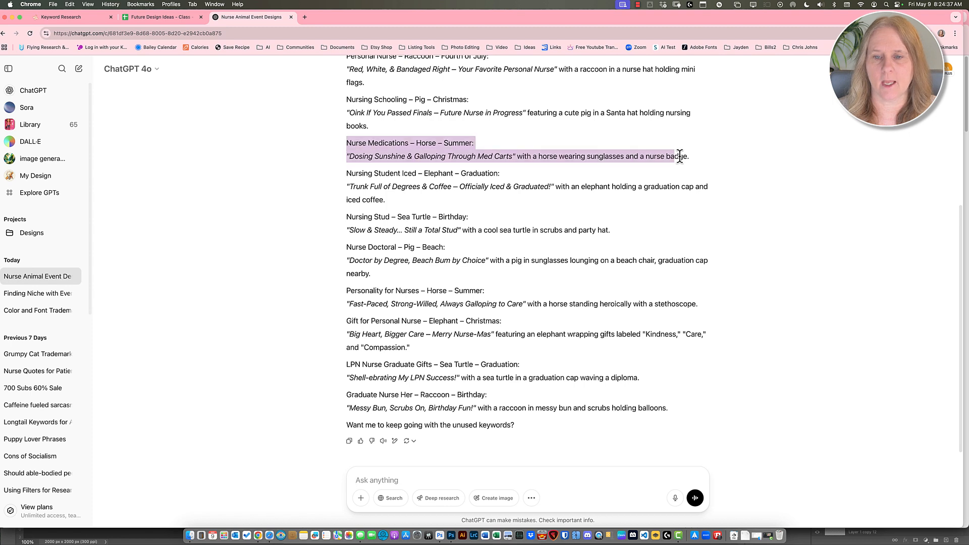
click(382, 477)
key(super+v)
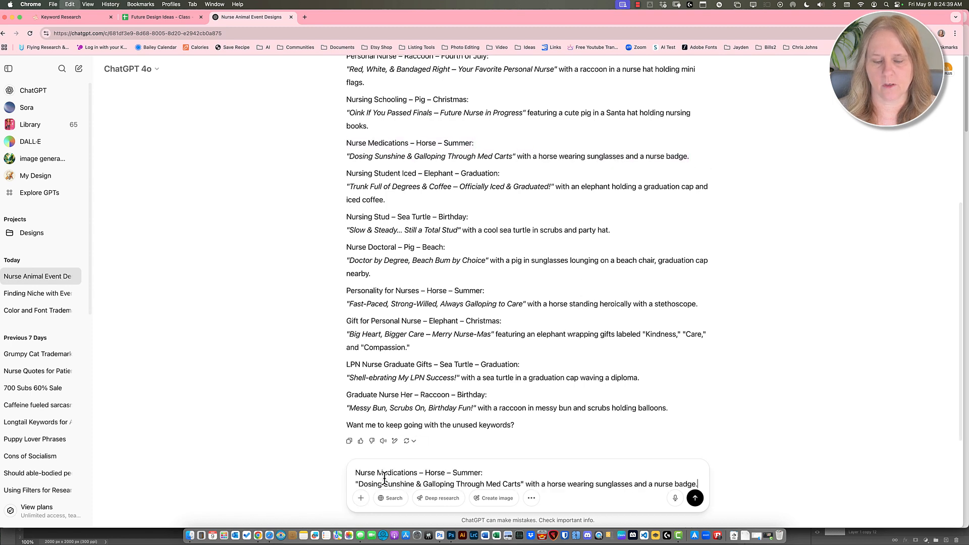
Step: Put "Give me longtail keyword phrases for this one:" before the pasted idea and send the message
text(Give me )
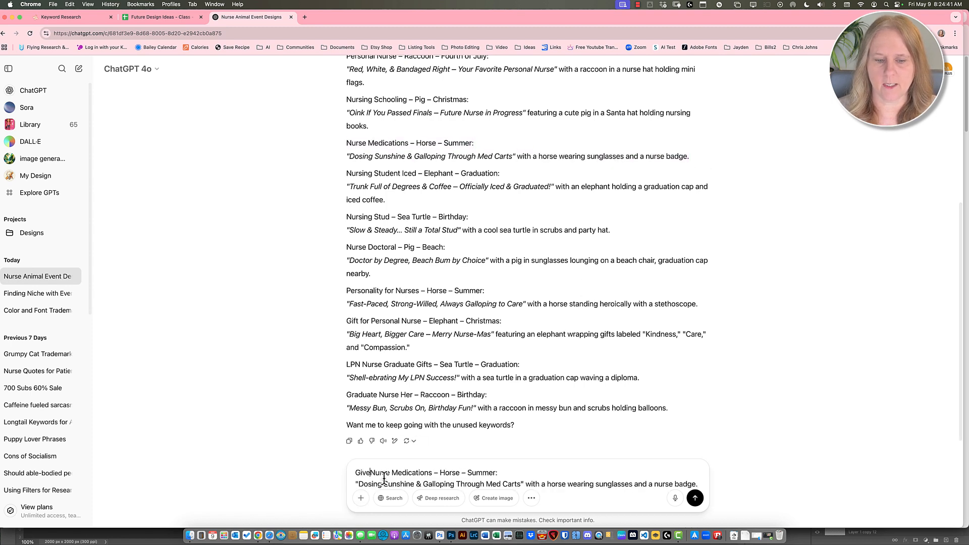
text(longtail)
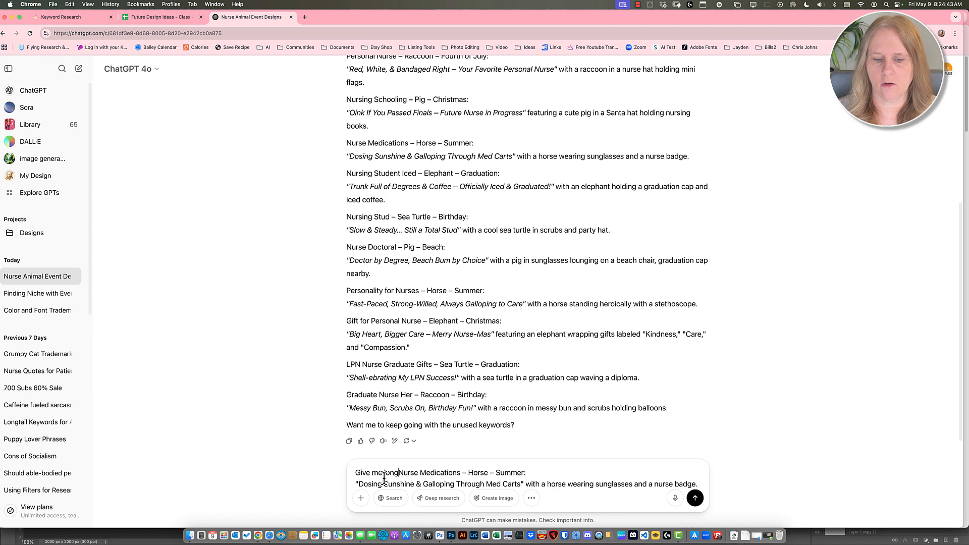
text( keyword ph)
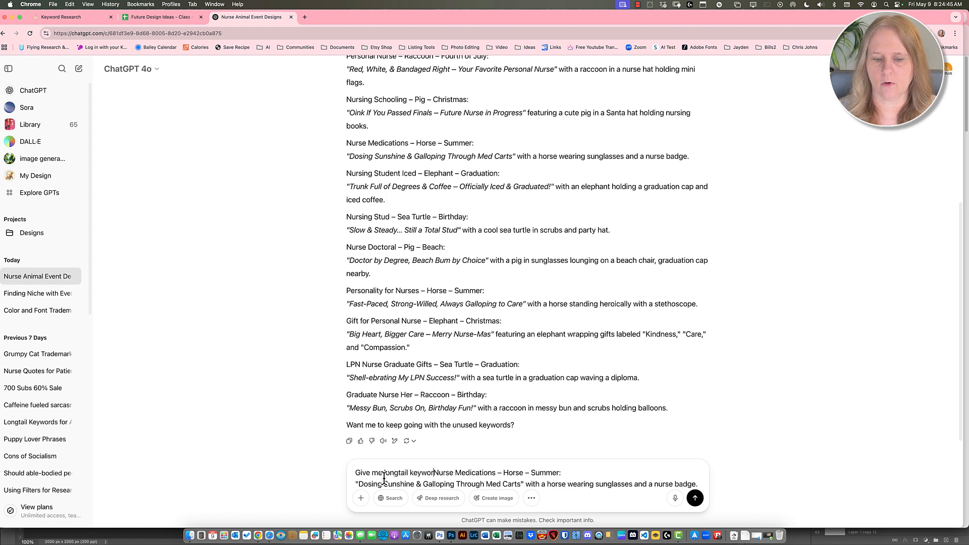
text(rases for)
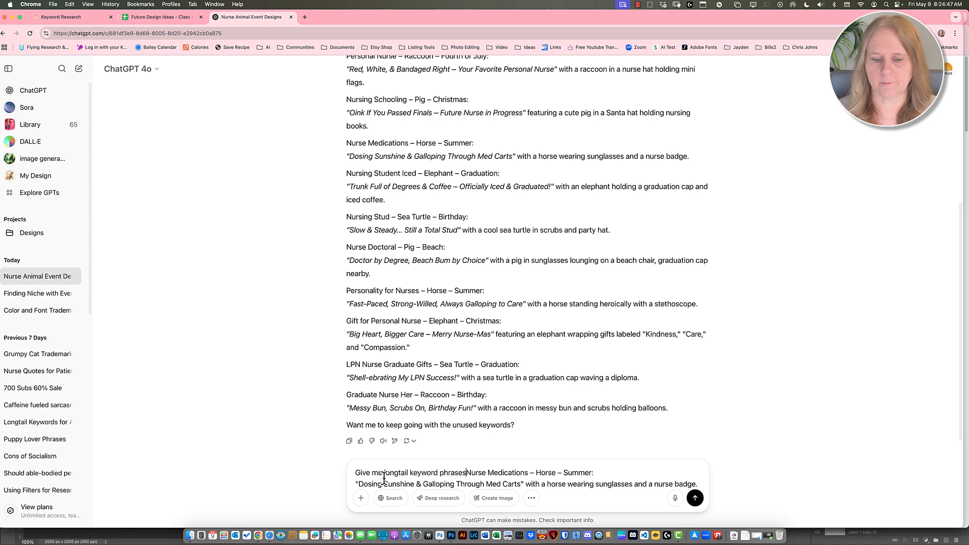
text( this one:)
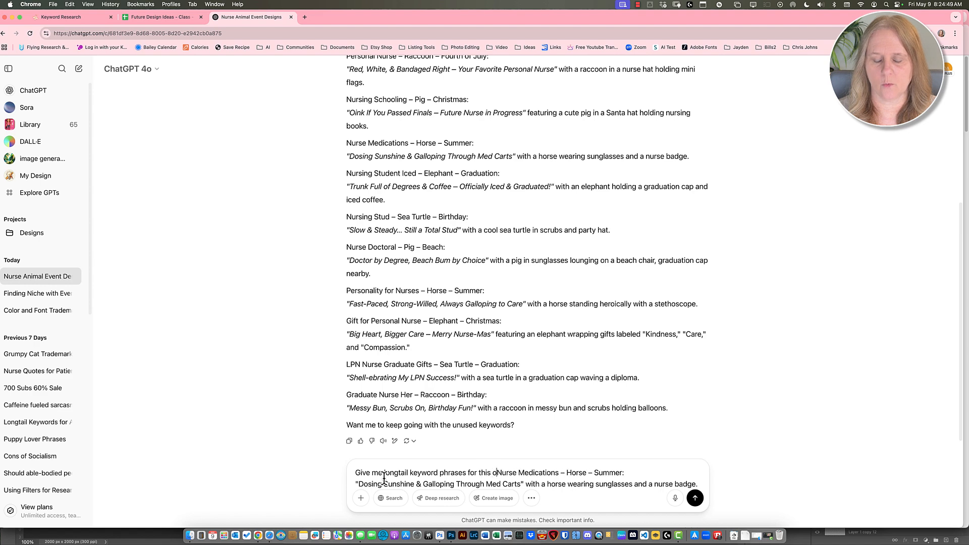
key(Return)
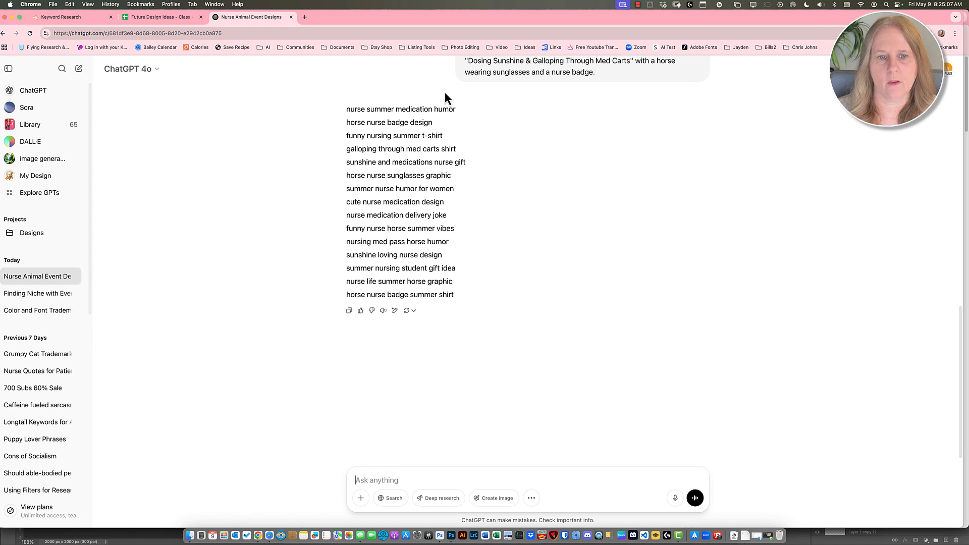
Step: Highlight the longtail phrases in the reply and compare them with the keywords in A2:A13 of the Future Design Ideas sheet
drag(345, 108, 500, 295)
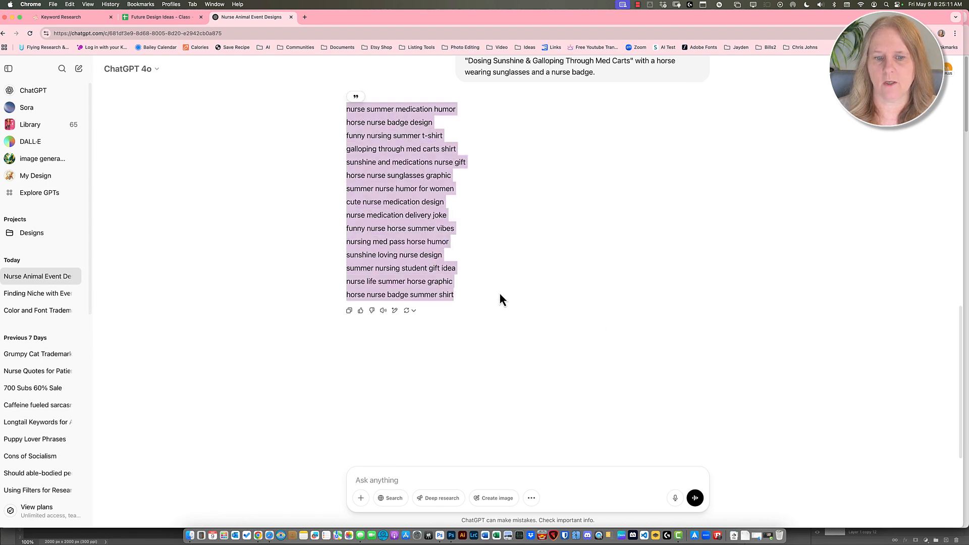
click(130, 20)
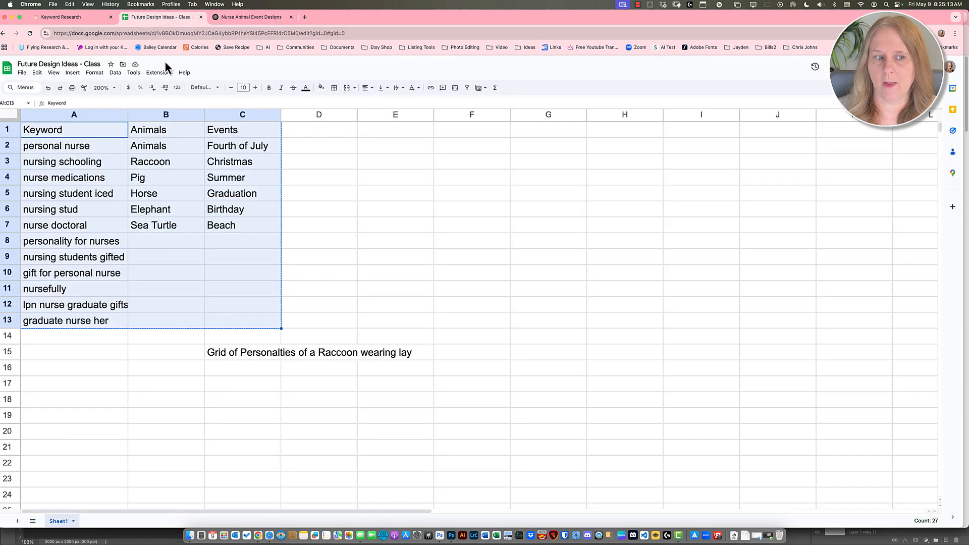
click(104, 131)
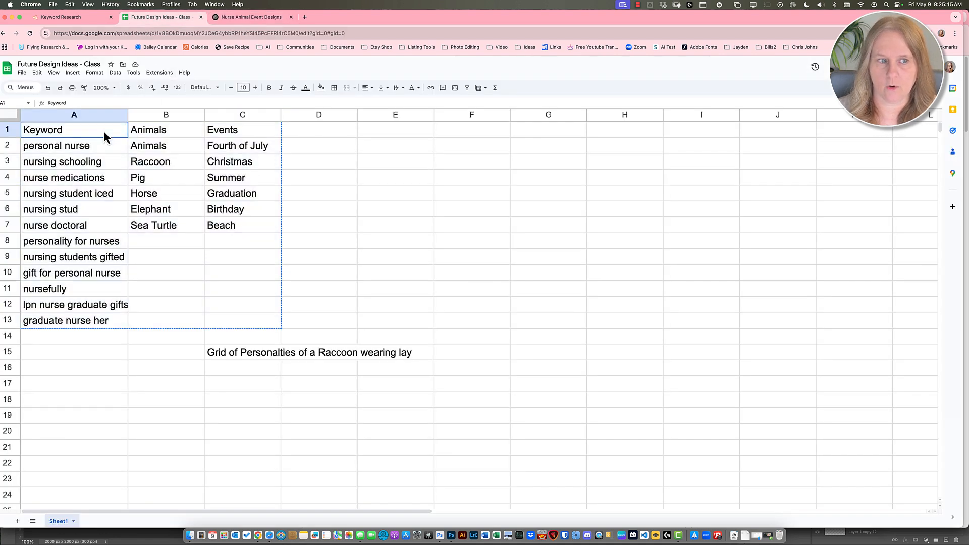
drag(100, 143, 92, 317)
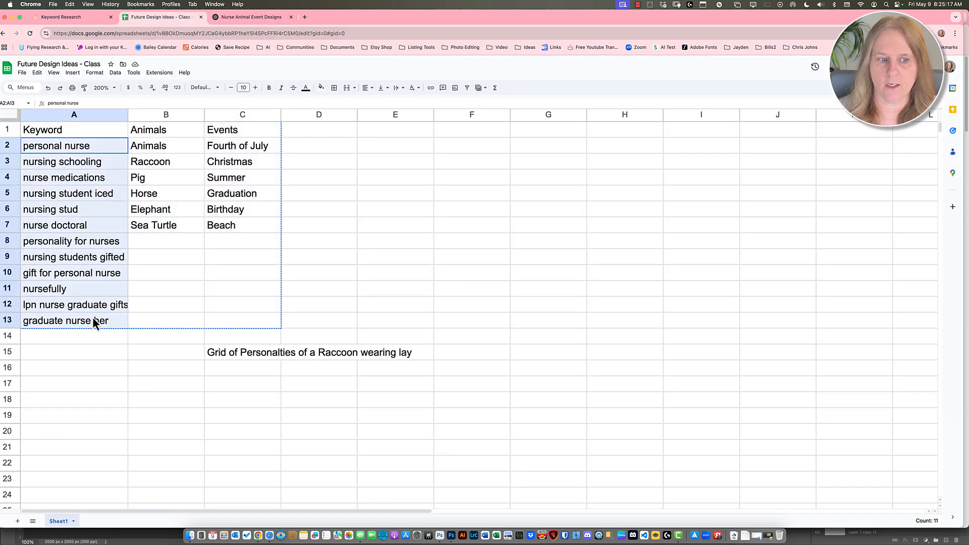
click(238, 19)
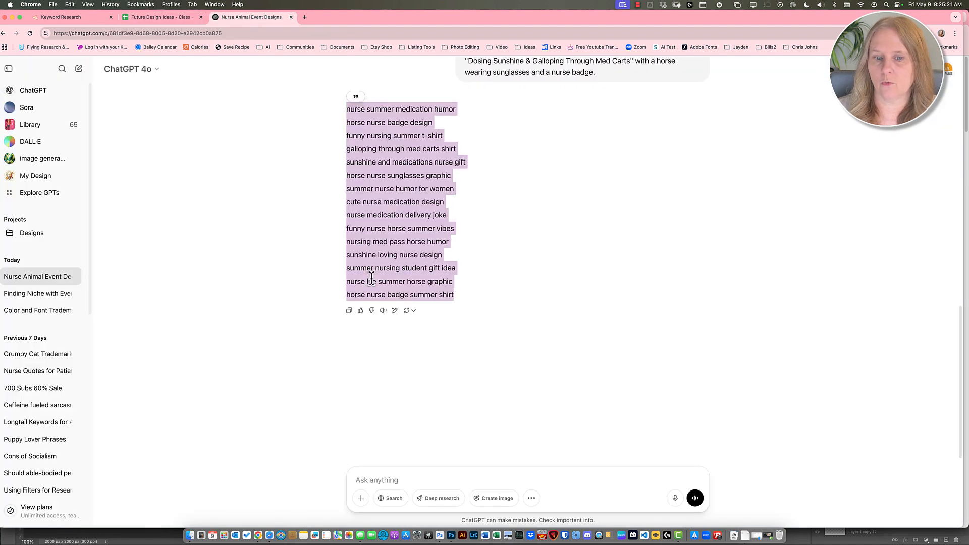